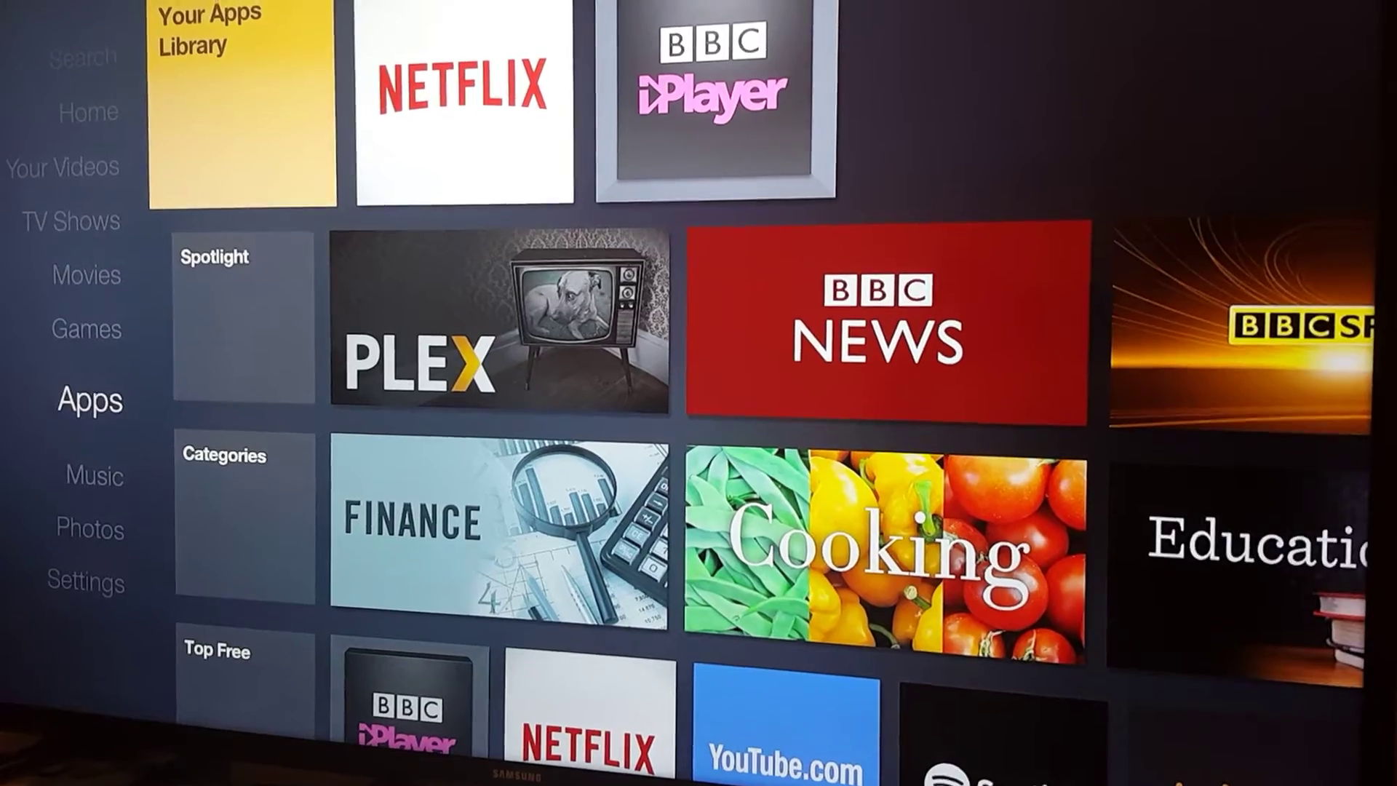
# Go to Settings > System > Developer Options
pyautogui.press('Left')
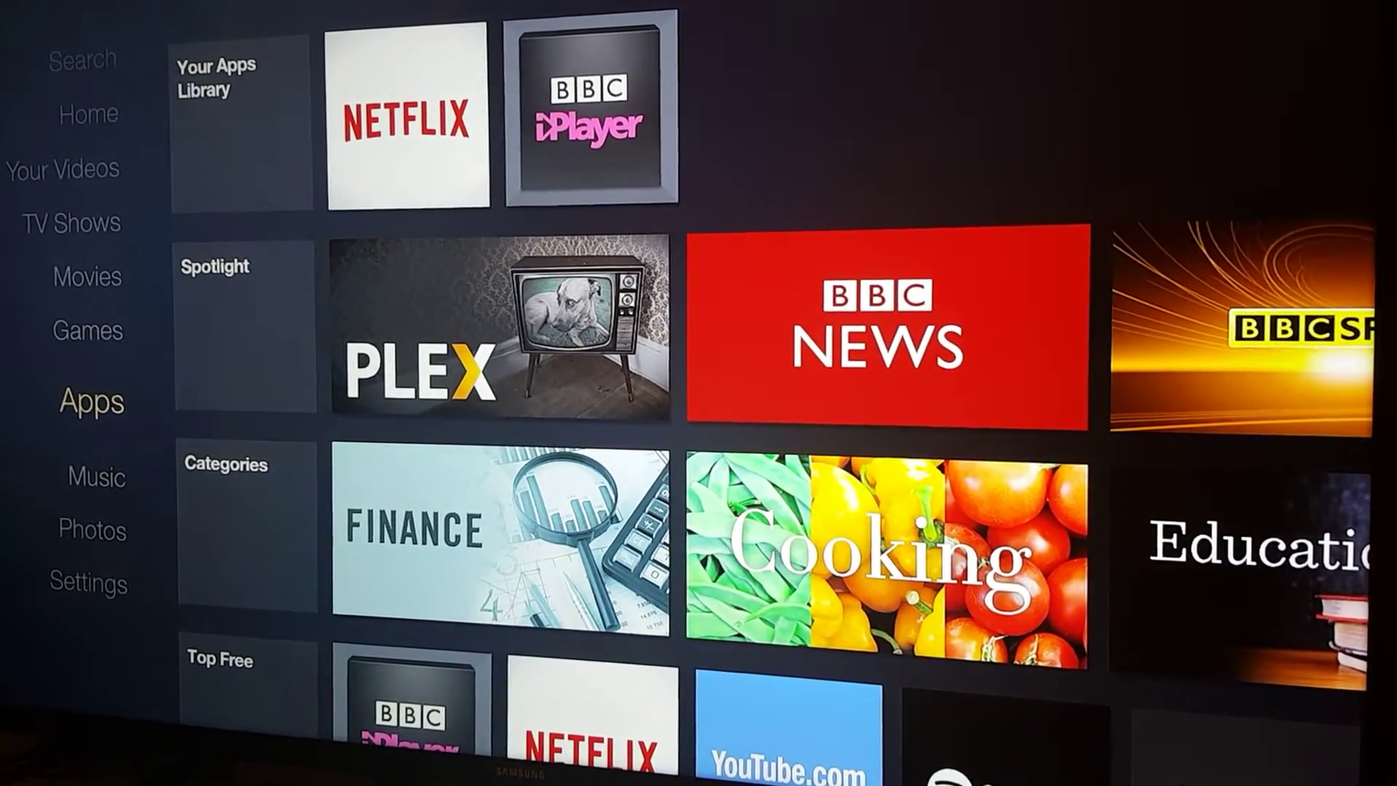
pyautogui.press('Down')
pyautogui.press('Down')
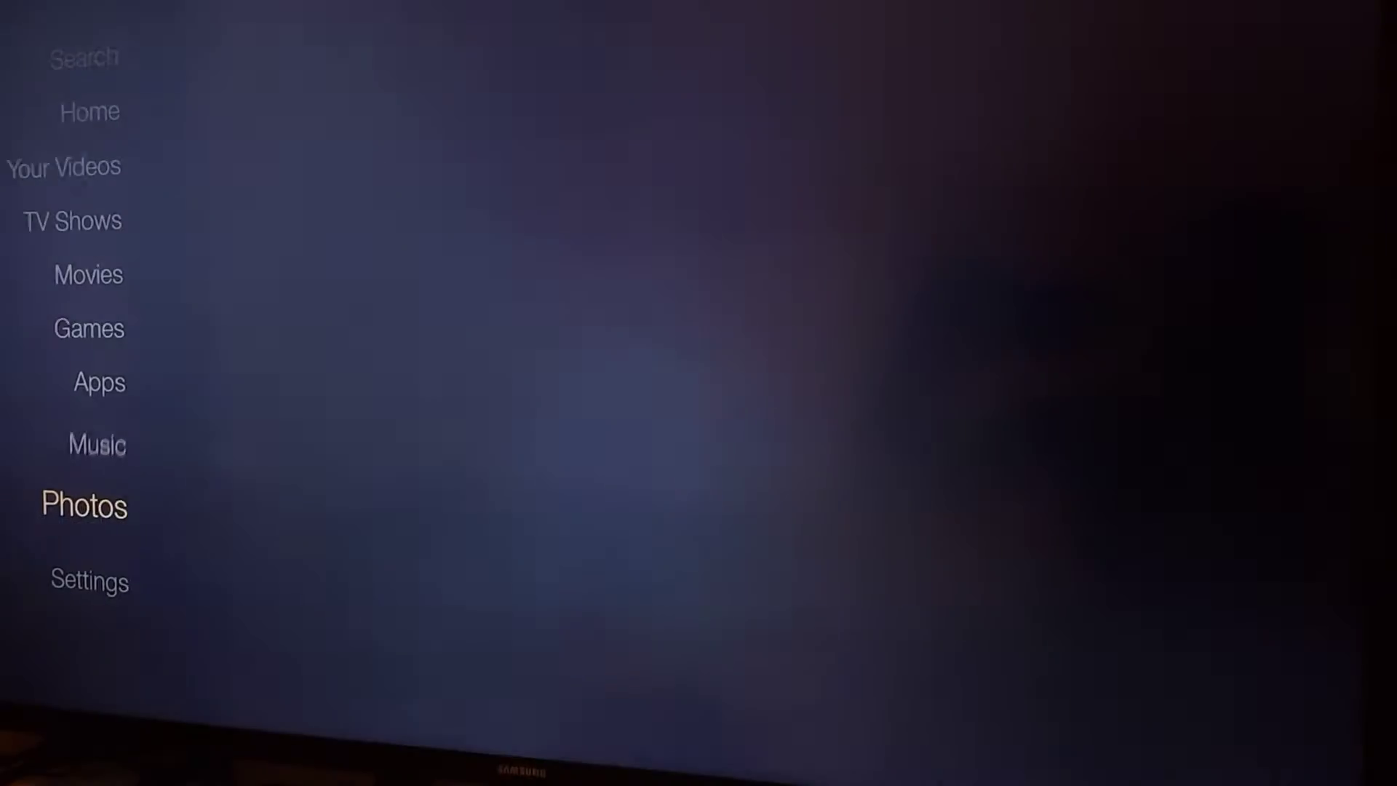
pyautogui.press('Down')
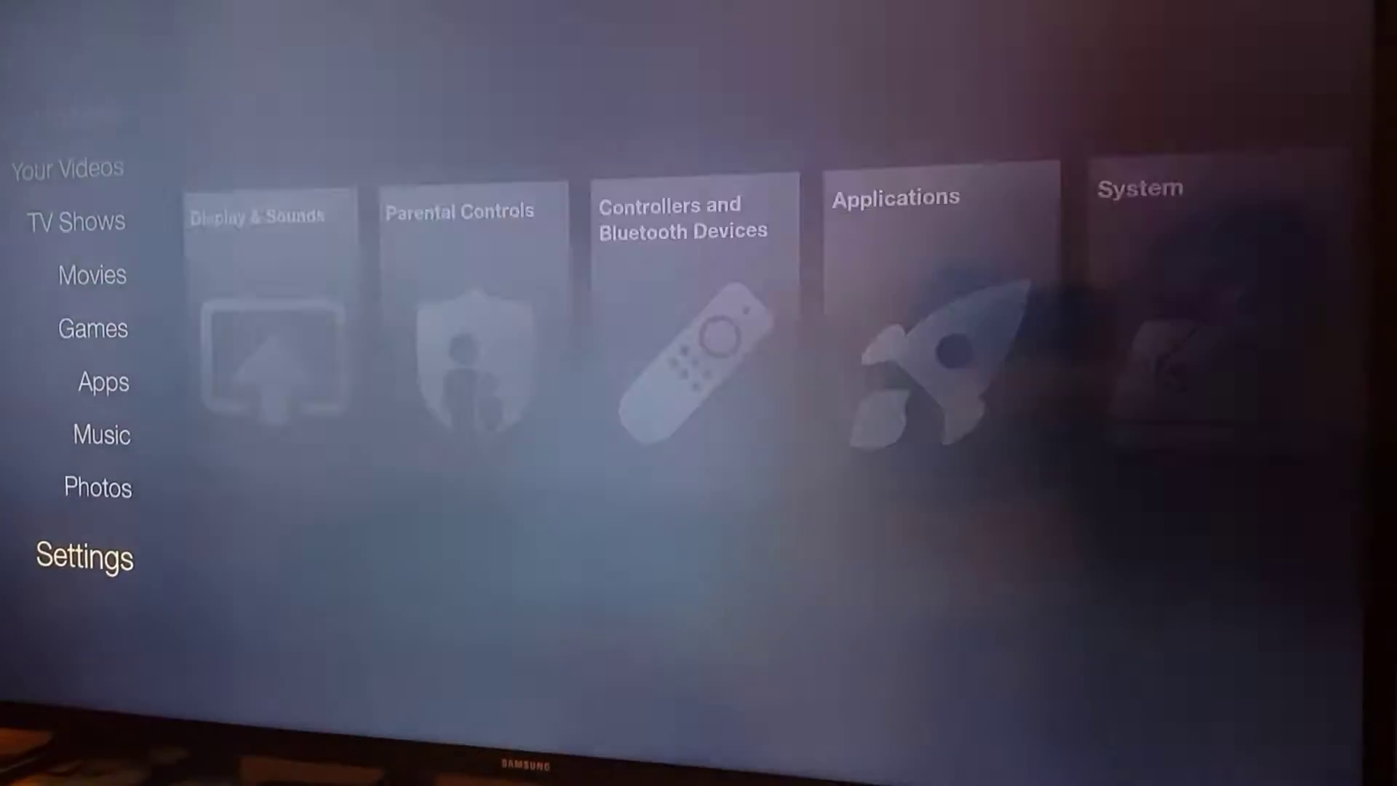
pyautogui.press('Right')
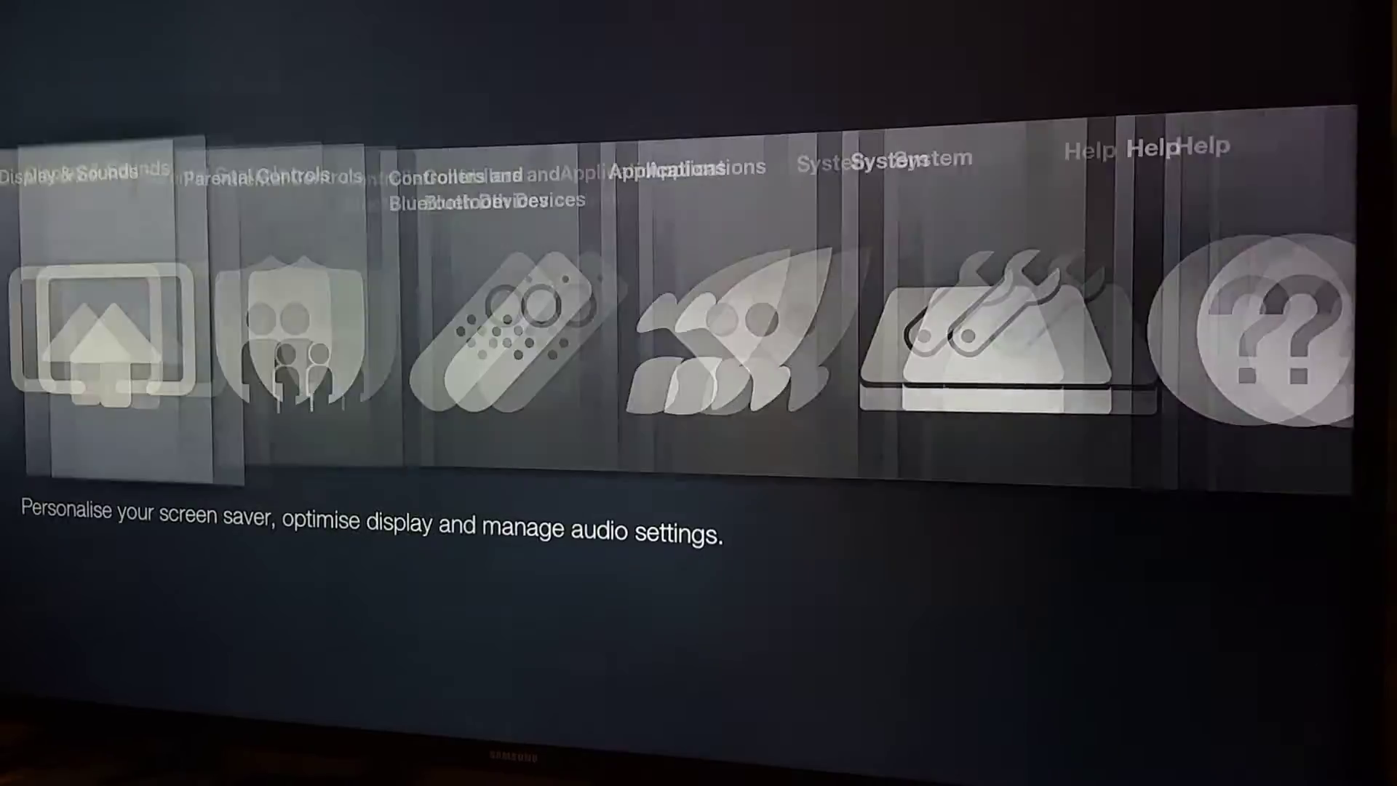
pyautogui.press('Right')
pyautogui.press('Right')
pyautogui.press('Right')
pyautogui.press('Right')
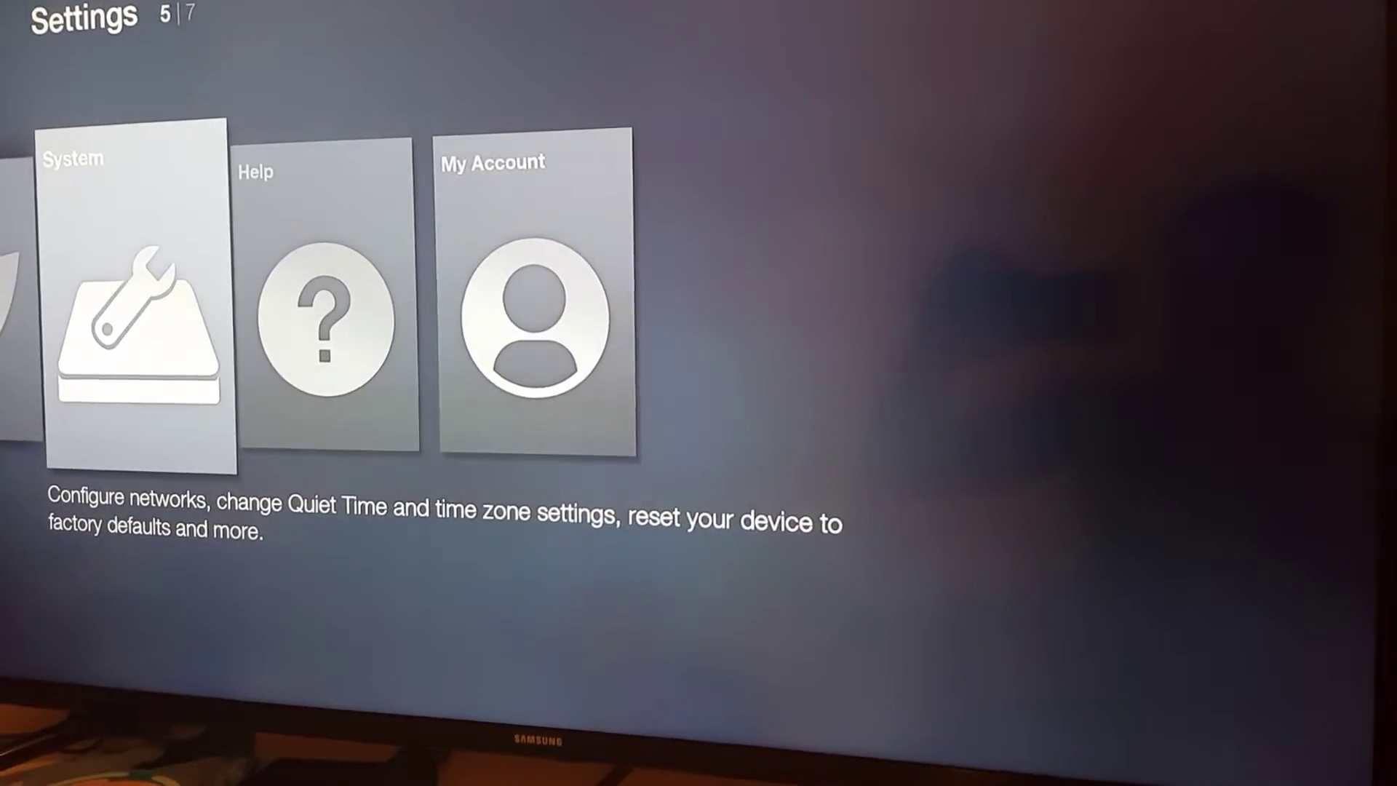
pyautogui.press('Return')
pyautogui.press('Down')
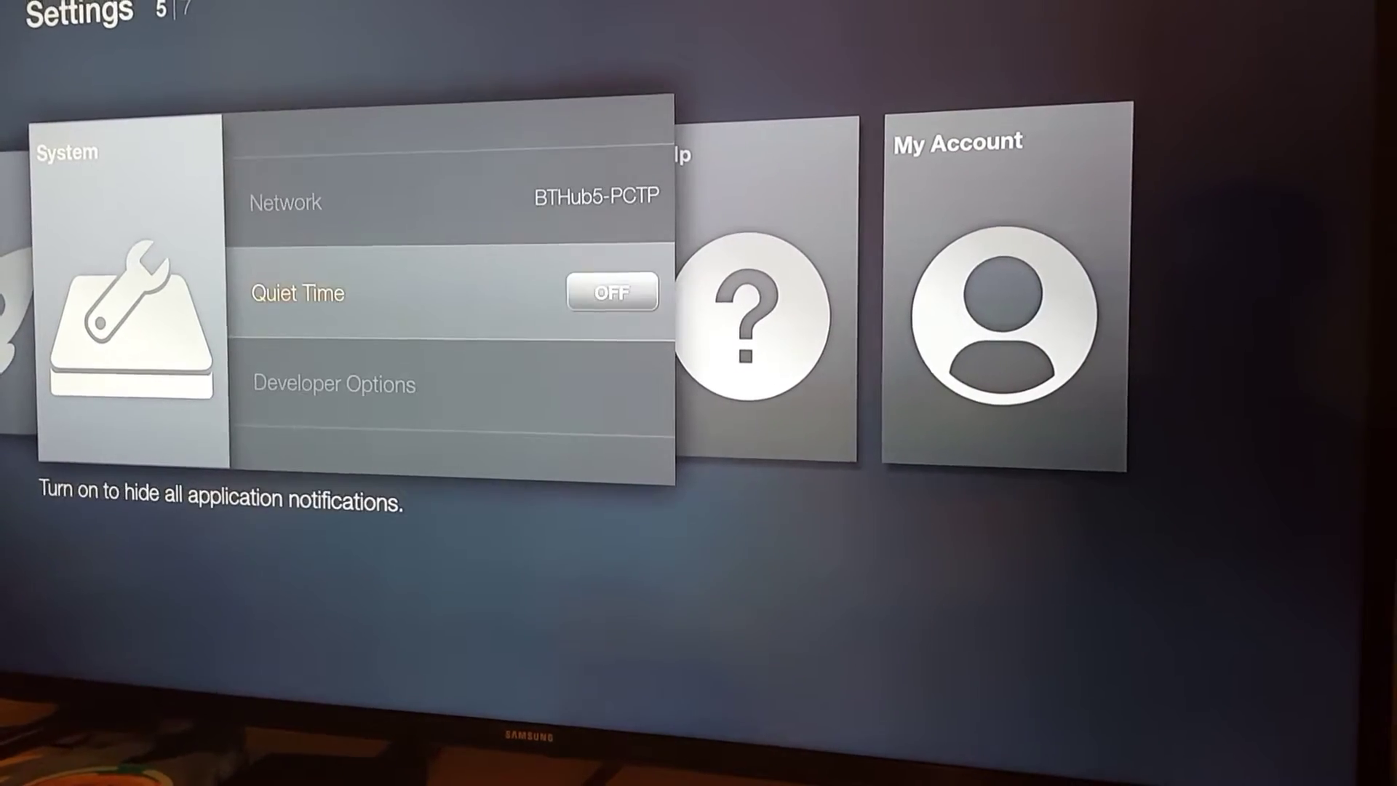
pyautogui.press('Down')
pyautogui.press('Return')
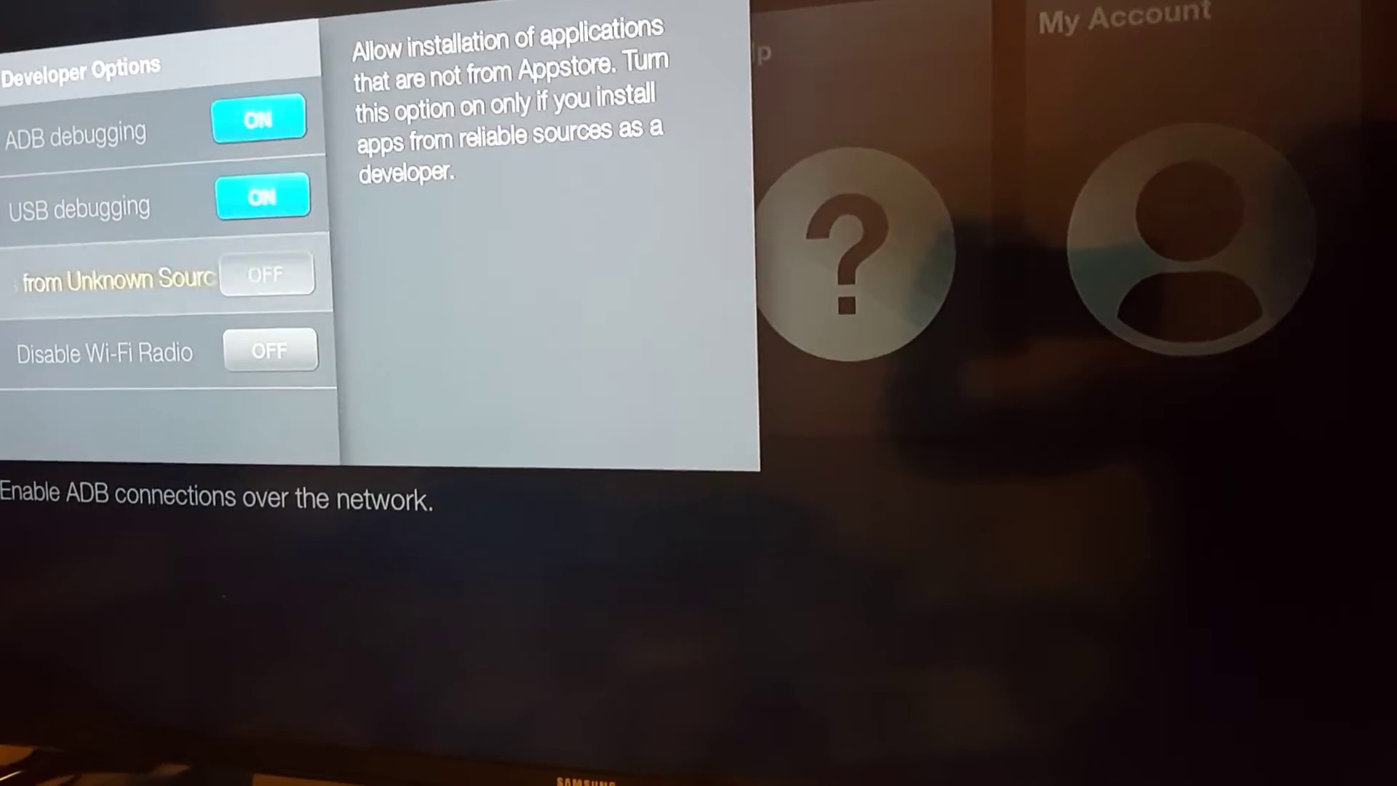
# Turn on Apps from Unknown Sources, accept the warning, and leave Developer Options
pyautogui.press('Return')
pyautogui.press('Left')
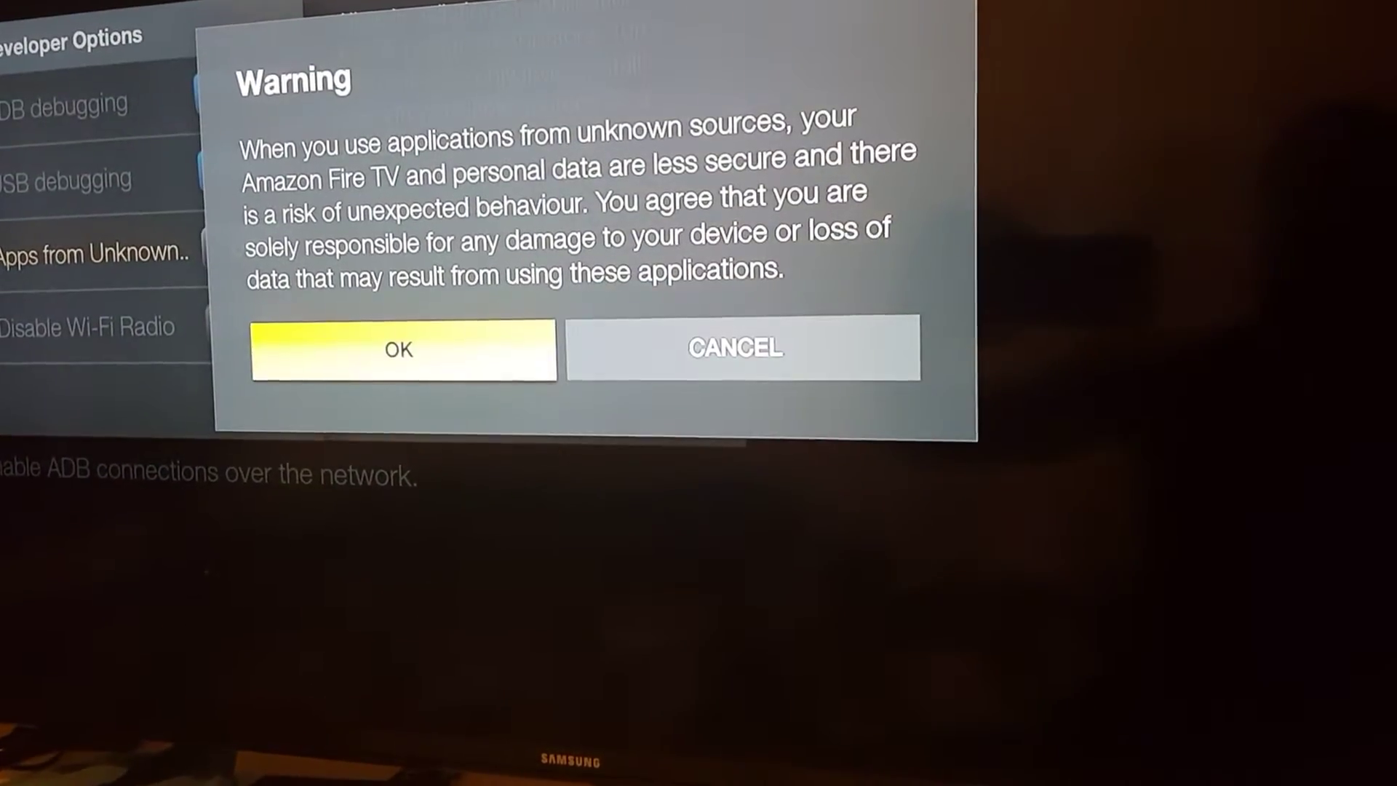
pyautogui.press('Return')
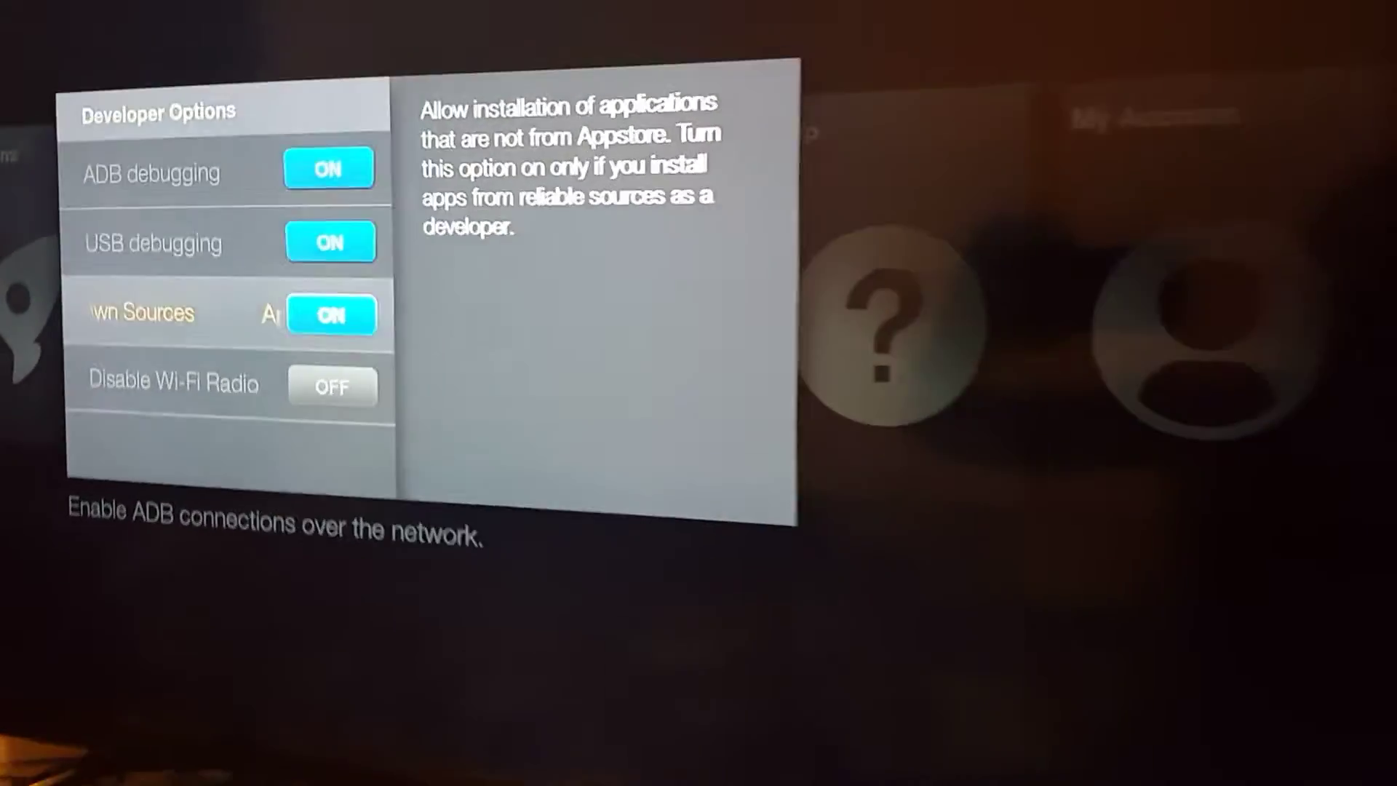
pyautogui.press('Escape')
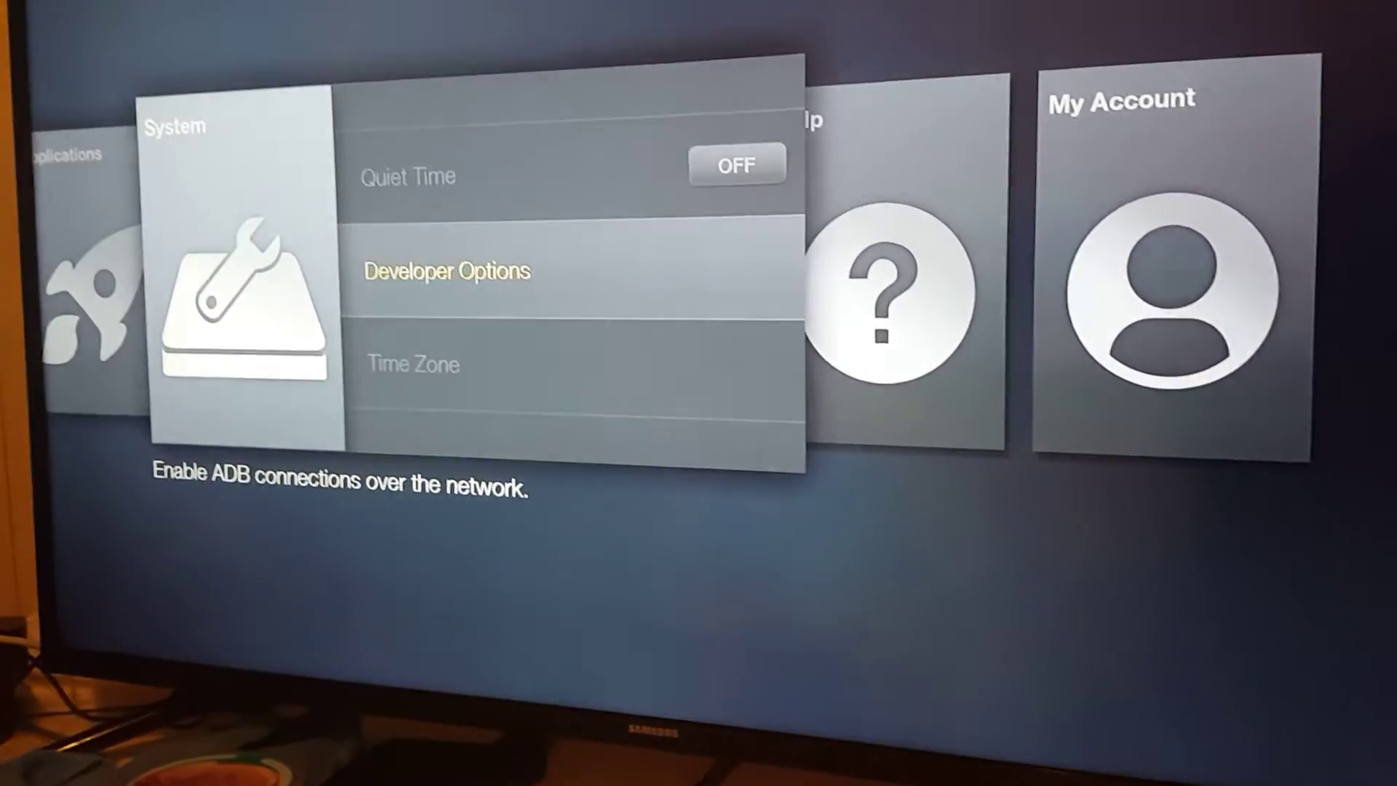
pyautogui.press('Right')
pyautogui.press('Right')
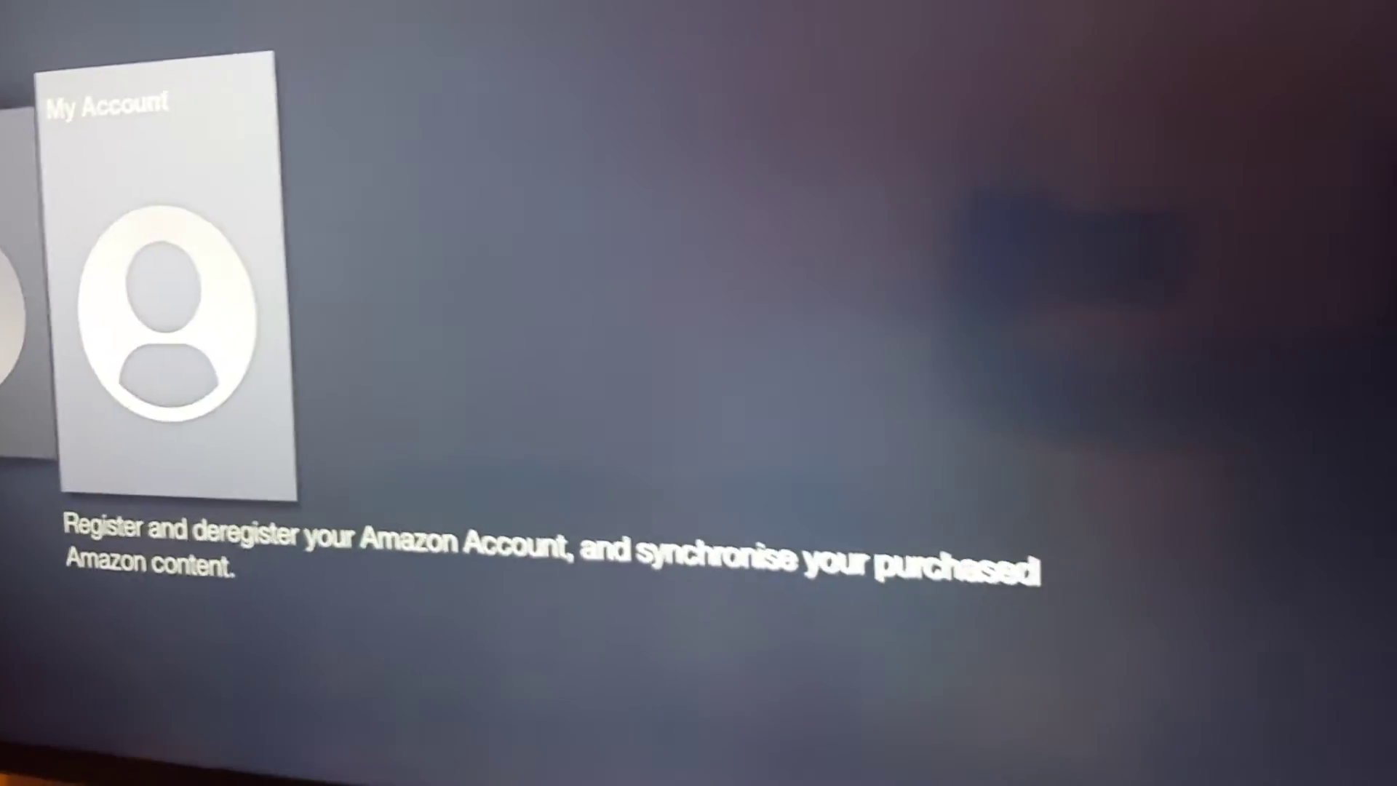
# Browse the Apps Top Free row and select ES File Explorer for download
pyautogui.press('Left')
pyautogui.press('Left')
pyautogui.press('Left')
pyautogui.press('Left')
pyautogui.press('Left')
pyautogui.press('Left')
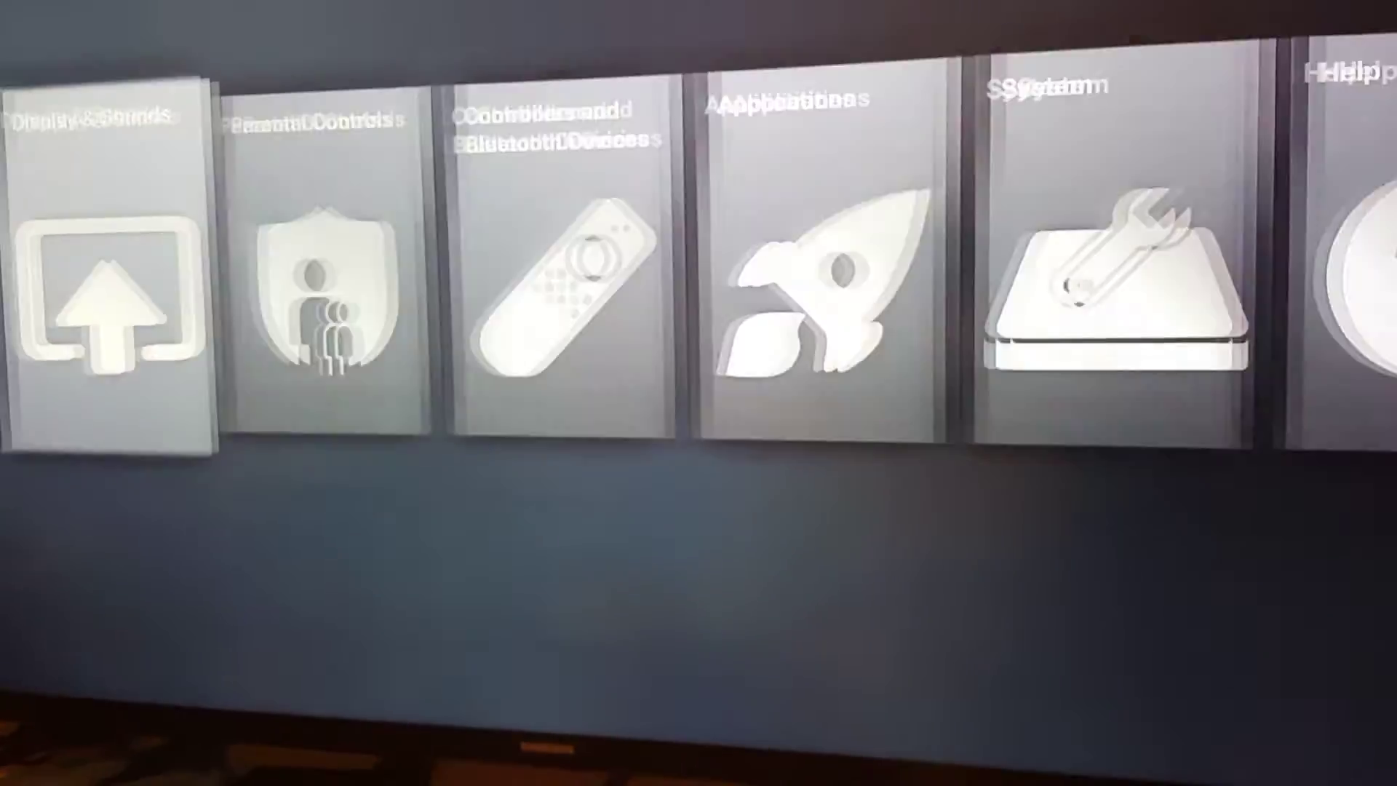
pyautogui.press('Left')
pyautogui.press('Up')
pyautogui.press('Up')
pyautogui.press('Up')
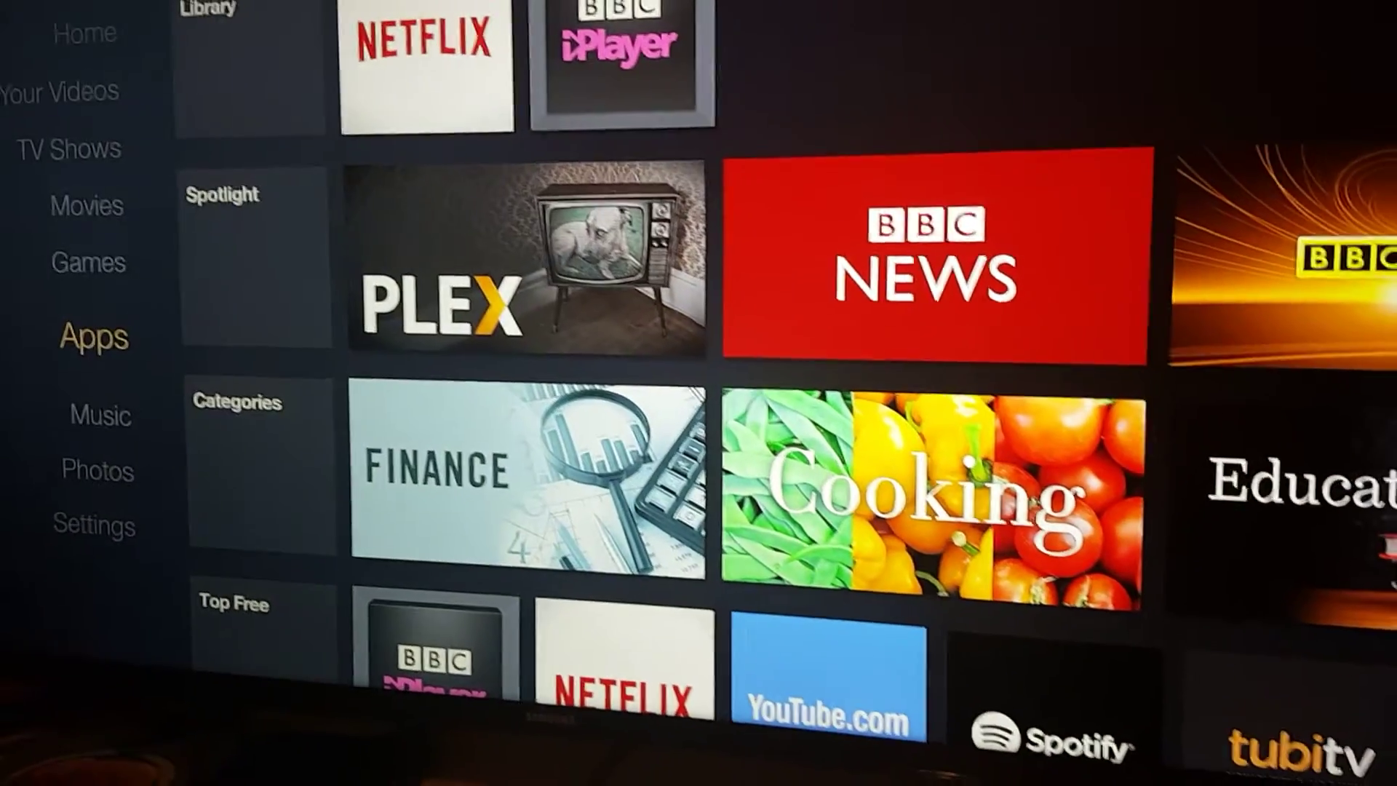
pyautogui.press('Down')
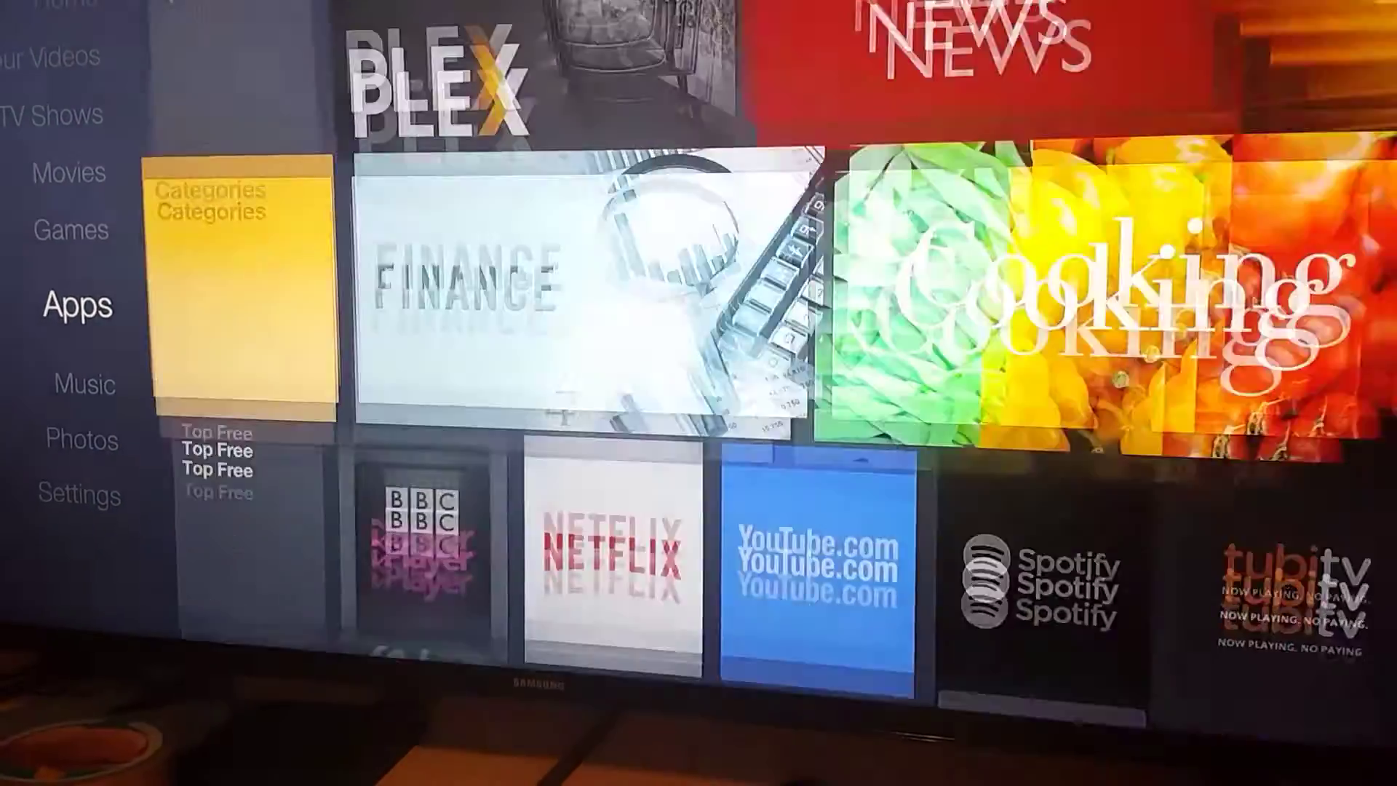
pyautogui.press('Down')
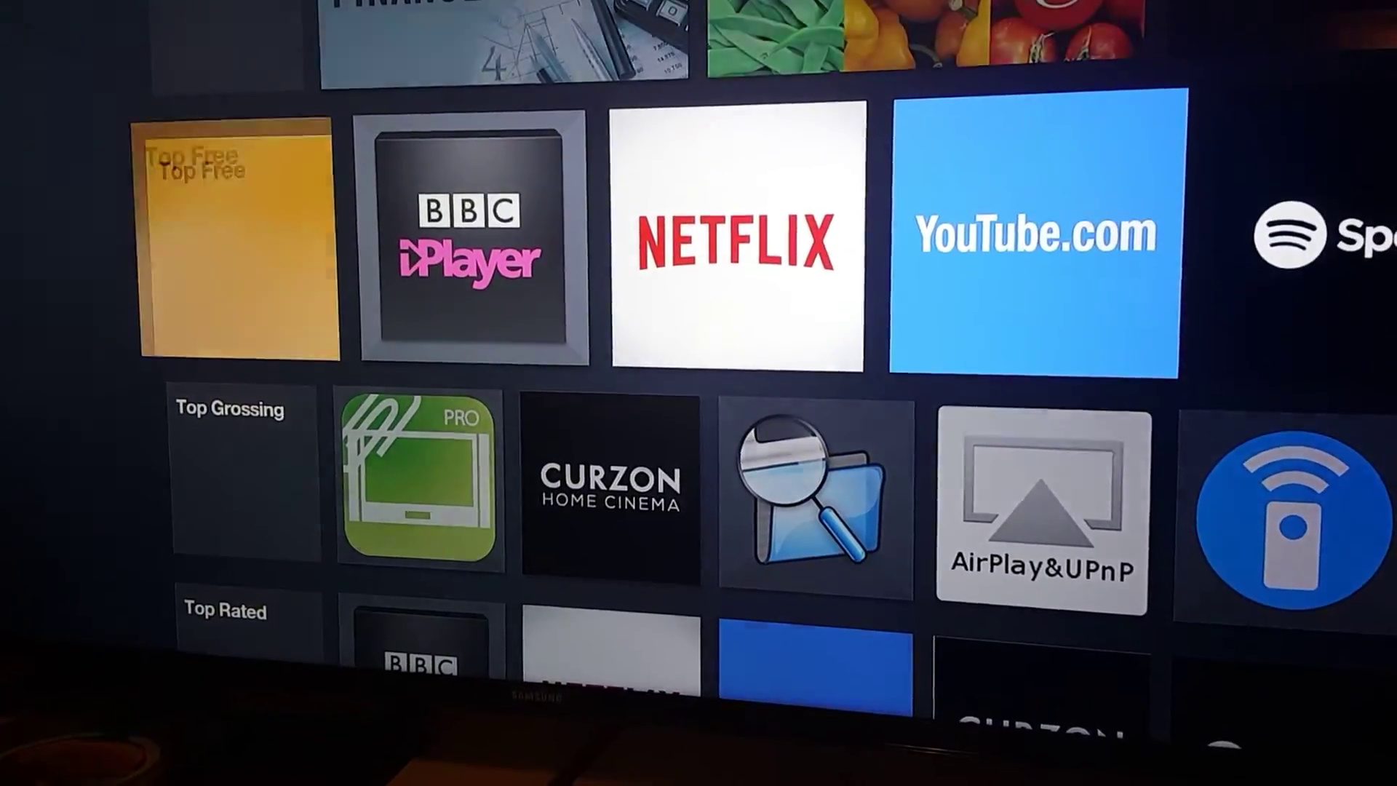
pyautogui.press('Right')
pyautogui.press('Right')
pyautogui.press('Right')
pyautogui.press('Right')
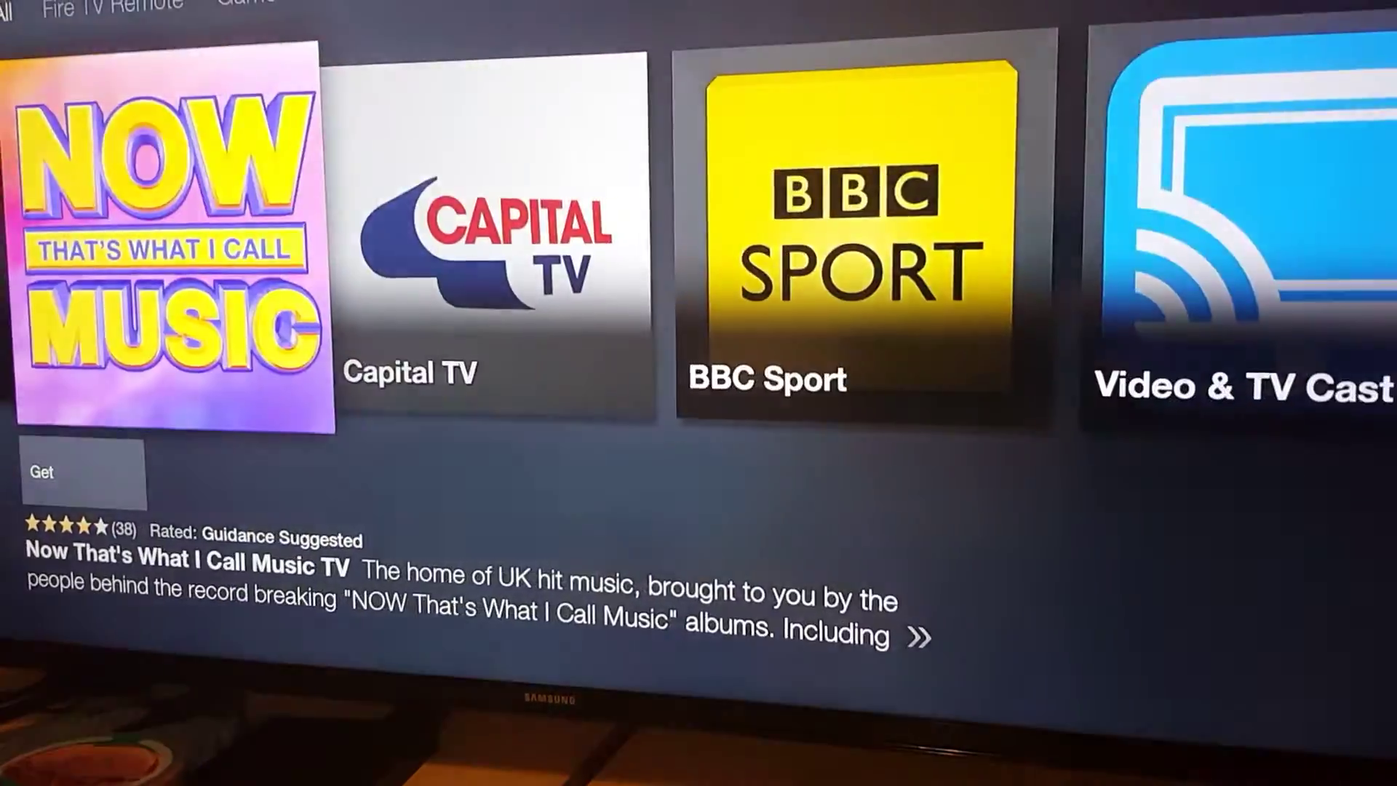
pyautogui.press('Right')
pyautogui.press('Right')
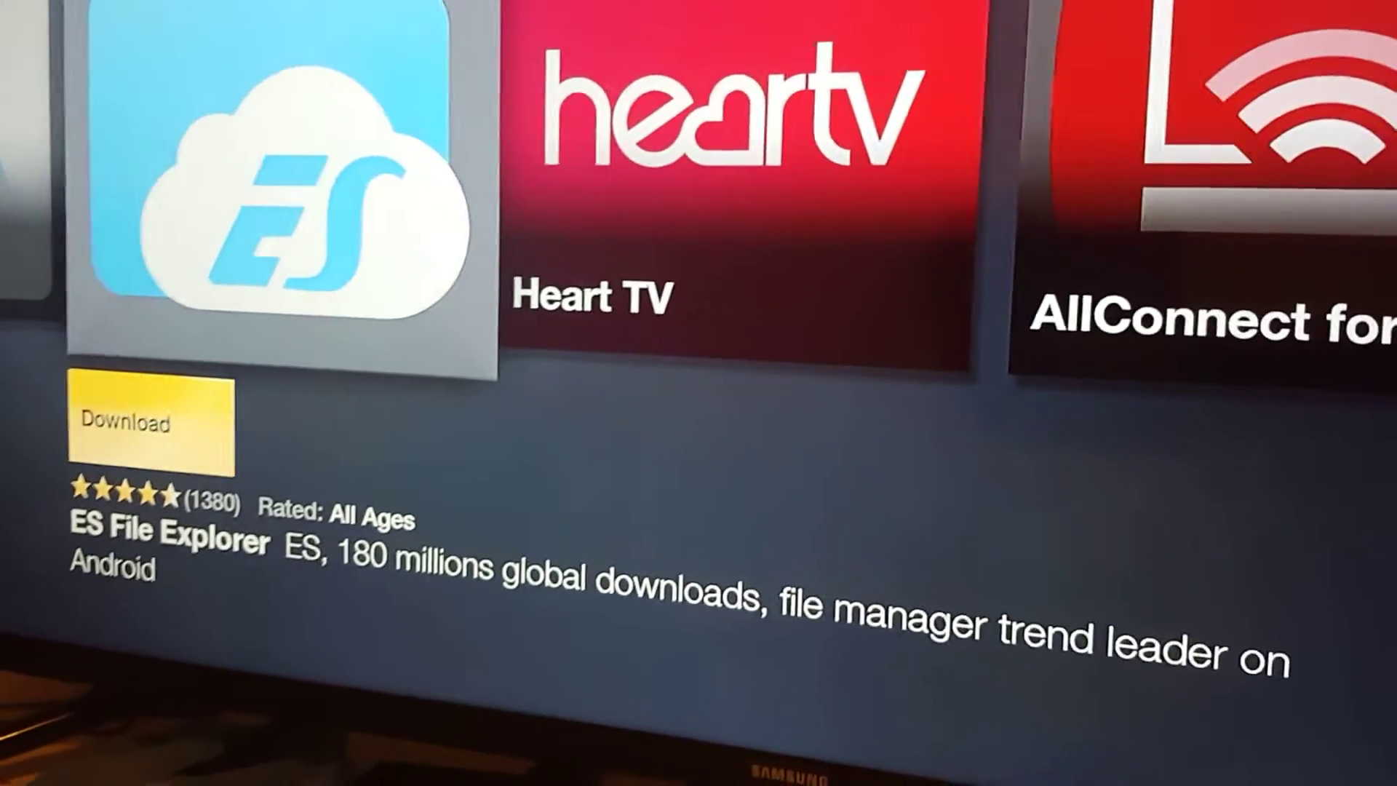
pyautogui.press('Return')
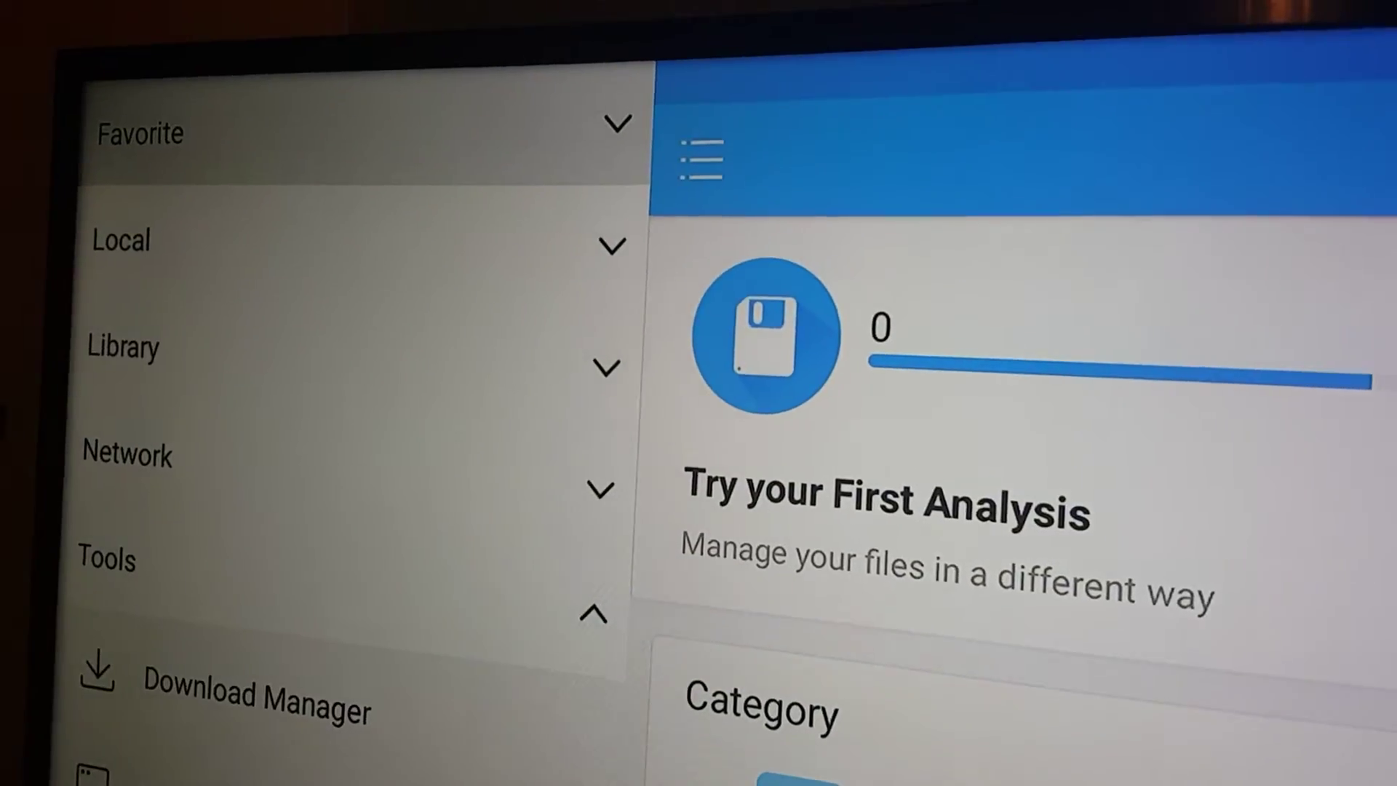
# Expand the Favorite section in the opened ES File Explorer
pyautogui.press('Return')
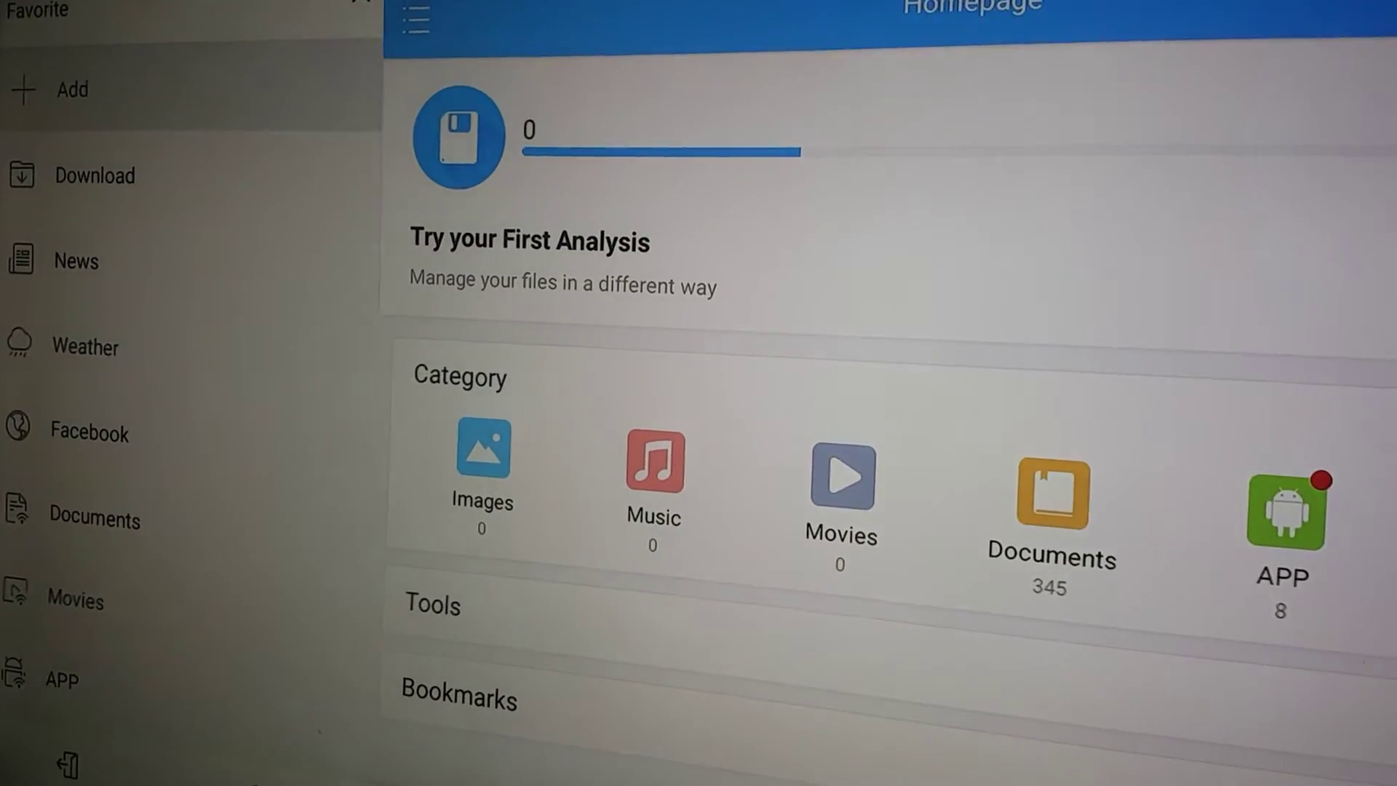
# Open Add to favorite and start entering the path http:\kodi.tv\download
pyautogui.press('Return')
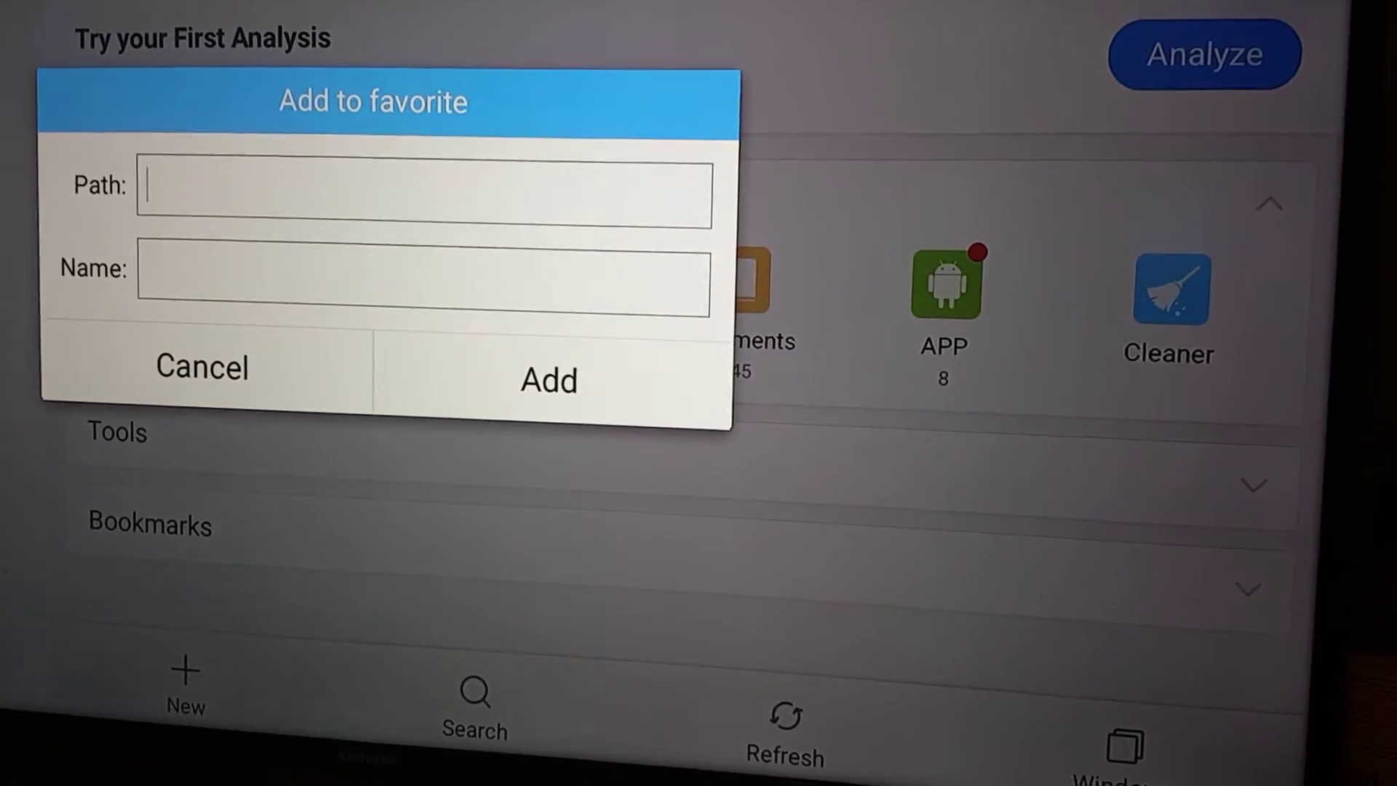
pyautogui.press('Return')
pyautogui.press('Down')
pyautogui.press('Right')
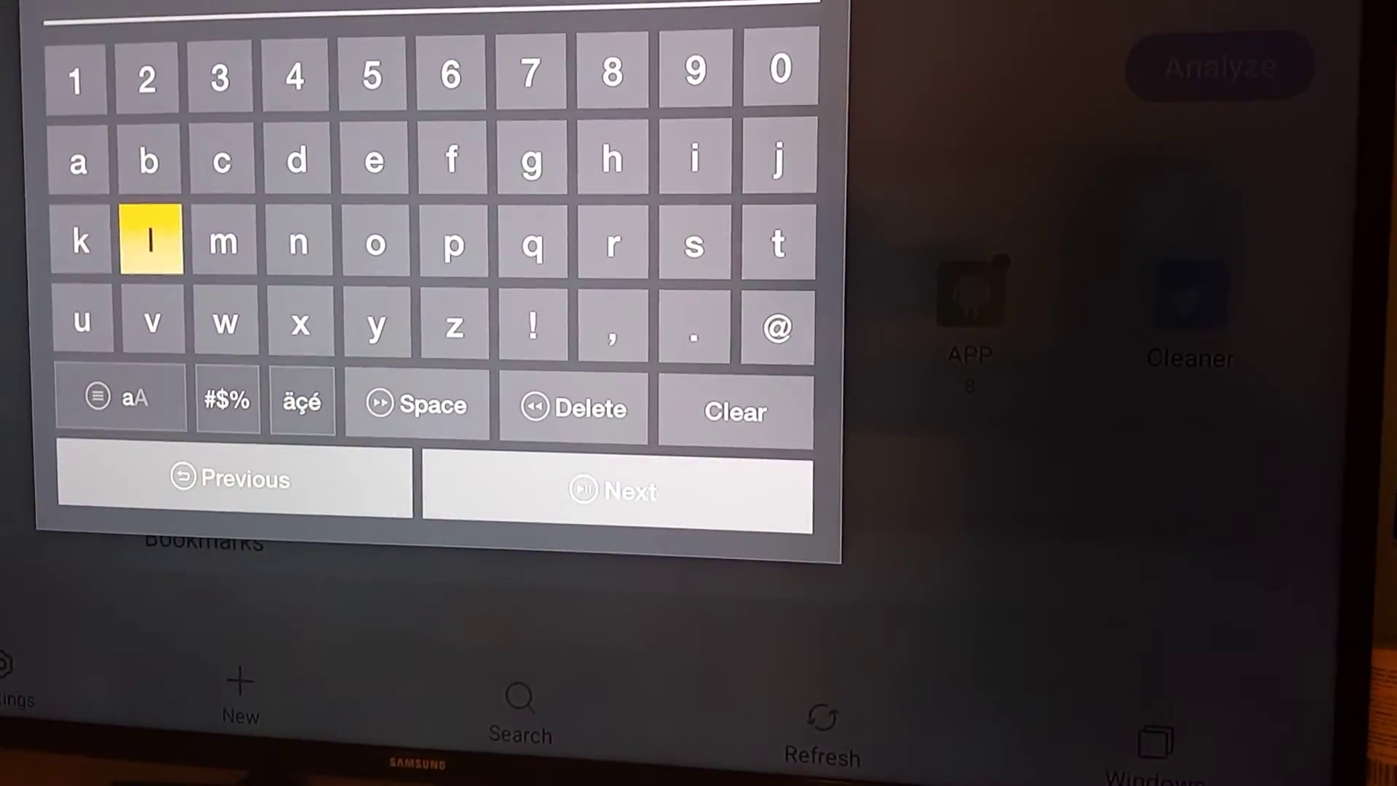
pyautogui.press('Right')
pyautogui.press('Right')
pyautogui.press('Right')
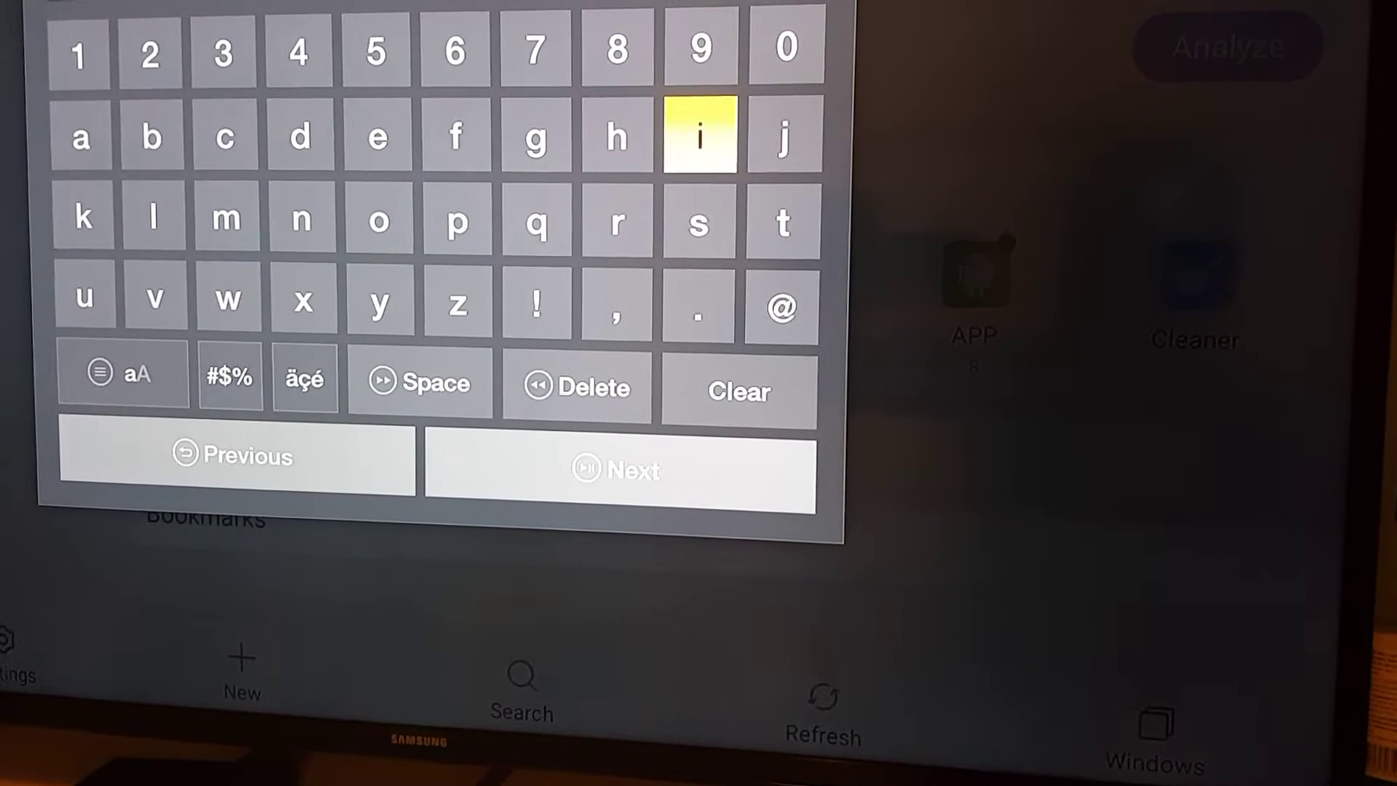
pyautogui.press('Down')
pyautogui.press('Right')
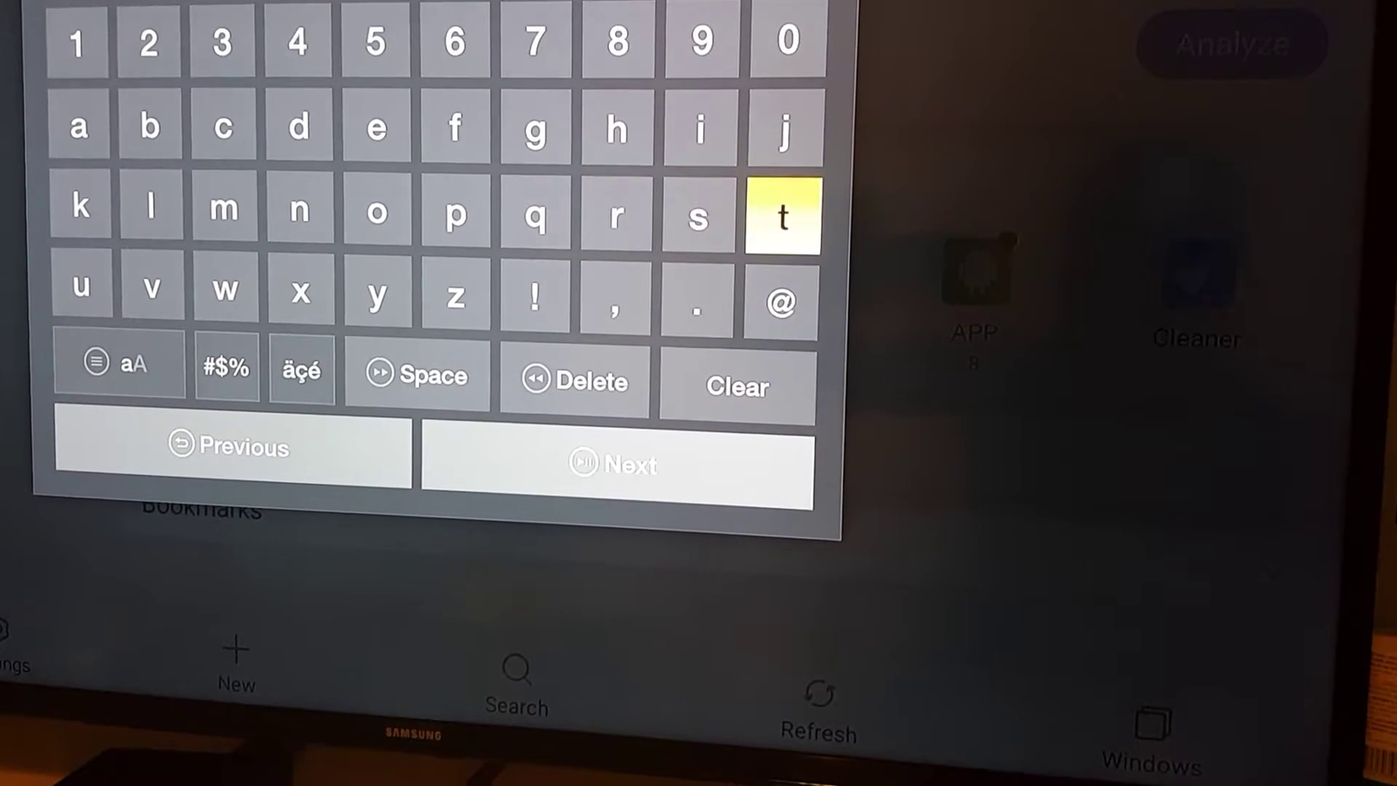
pyautogui.press('Left')
pyautogui.press('Left')
pyautogui.press('Left')
pyautogui.press('Left')
pyautogui.press('Left')
pyautogui.press('Return')
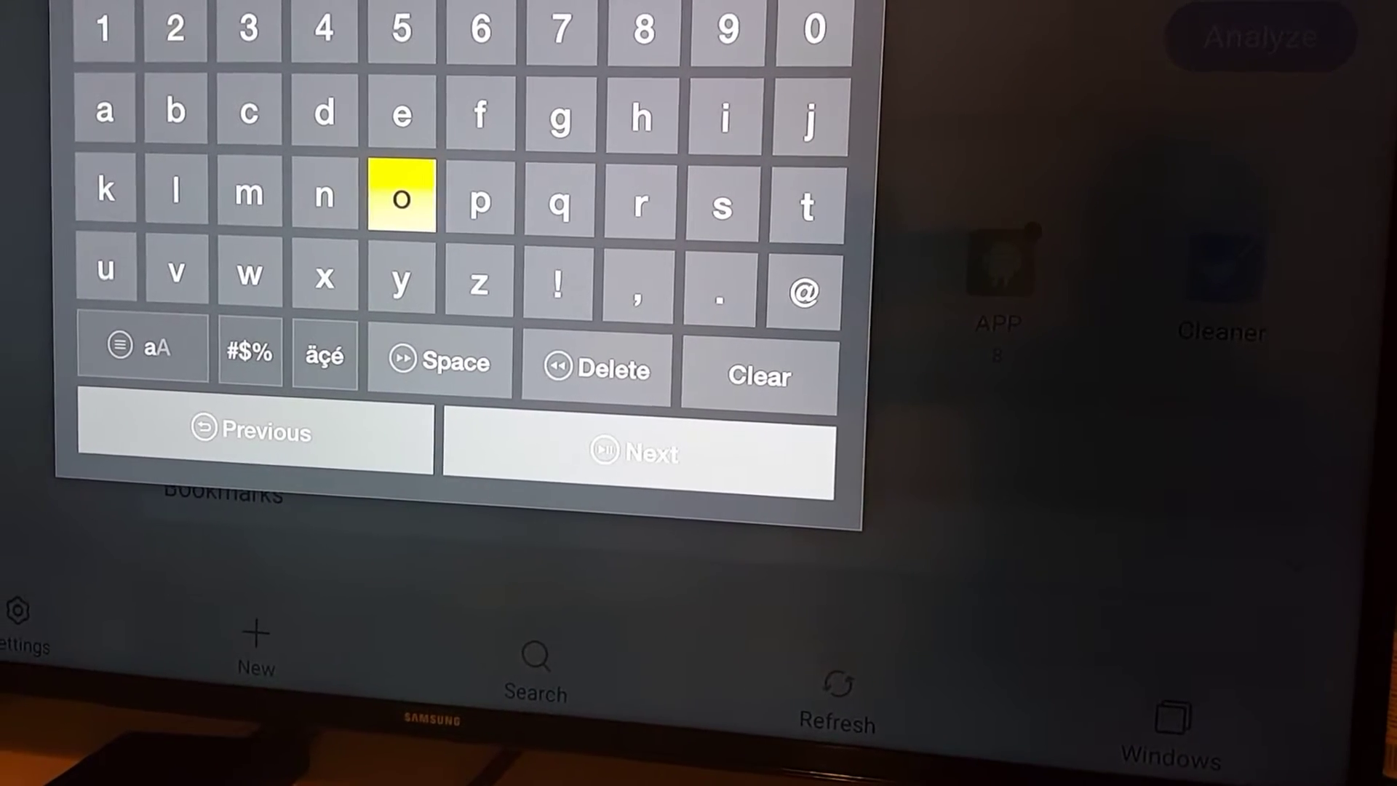
pyautogui.press('Right')
pyautogui.press('Return')
# Enter the remaining path characters, including the slashes, and finish the path entry
pyautogui.press('Down')
pyautogui.press('Down')
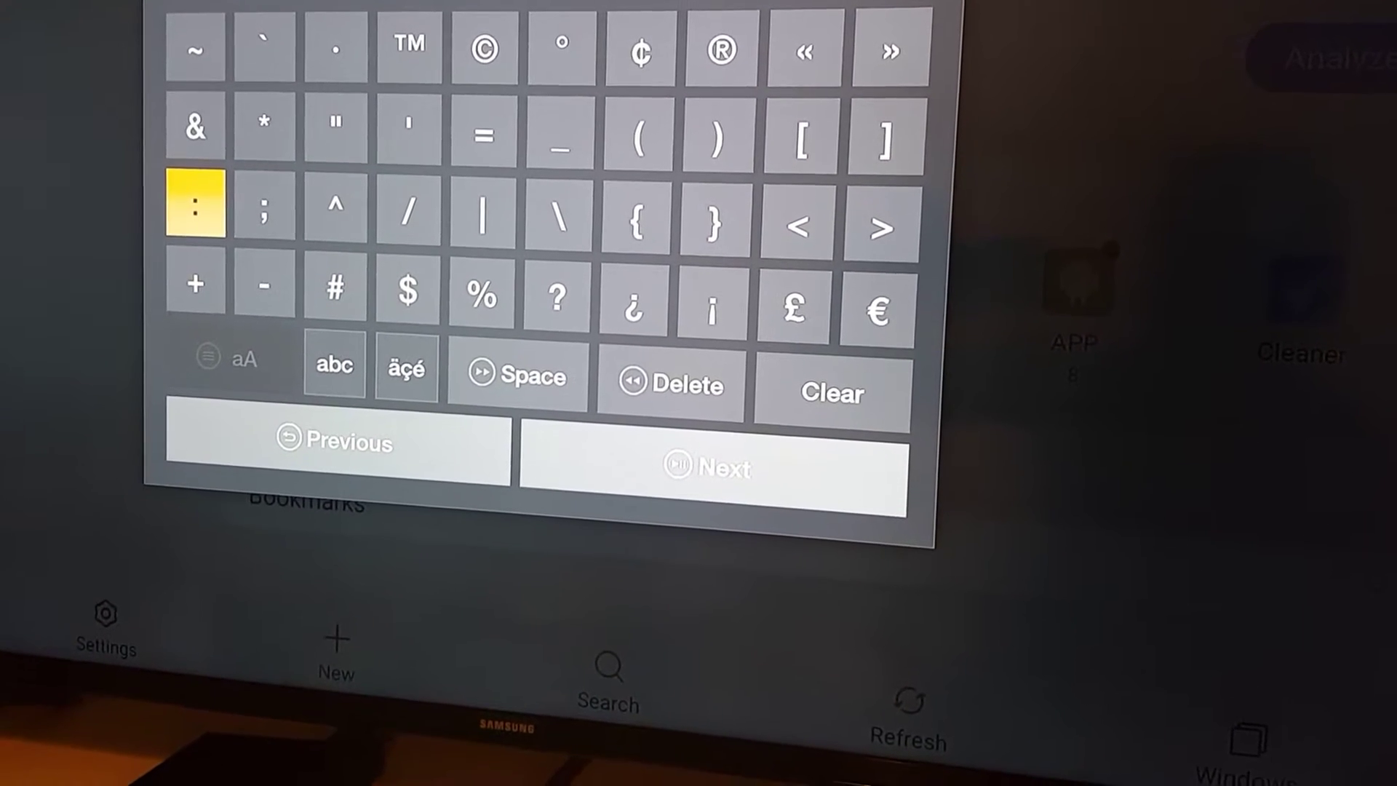
pyautogui.press('Right')
pyautogui.press('Right')
pyautogui.press('Right')
pyautogui.press('Right')
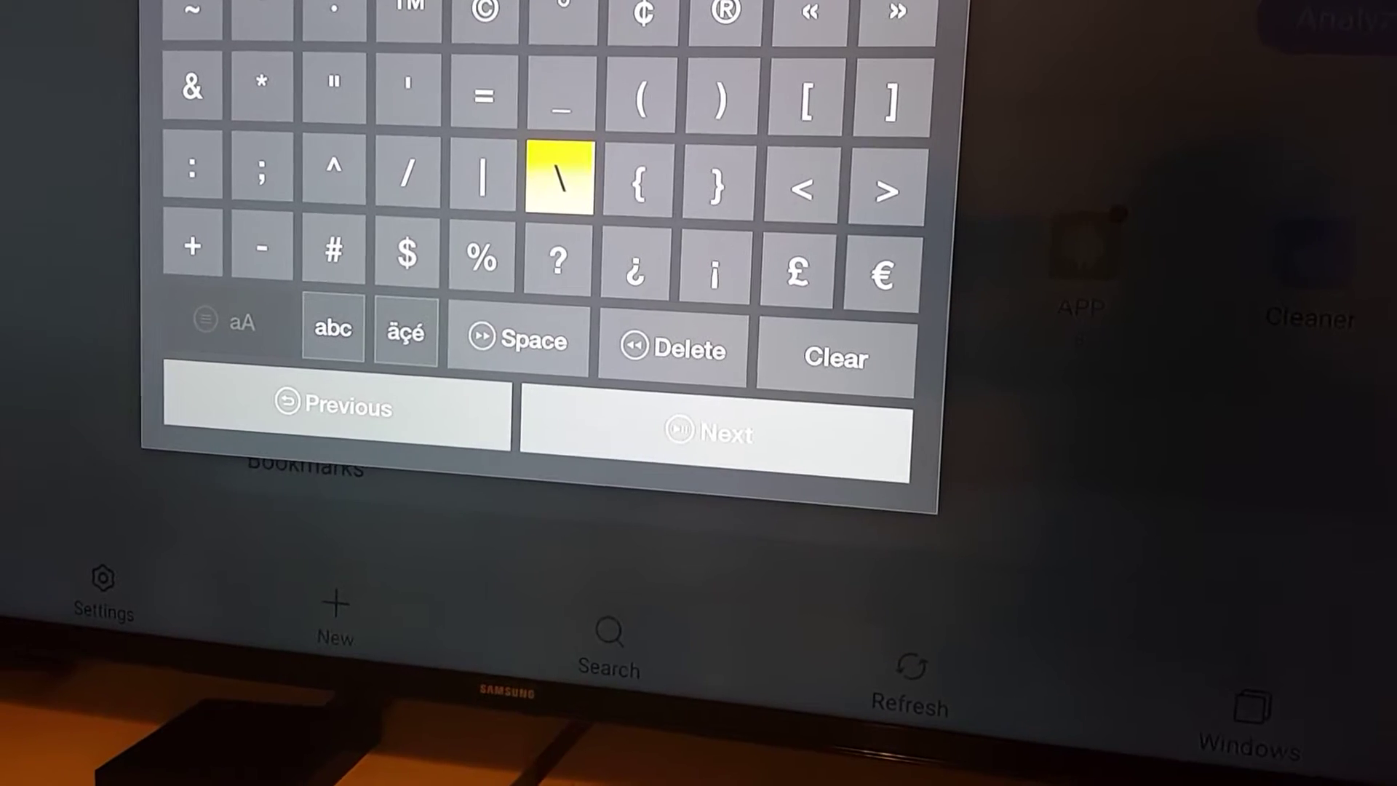
pyautogui.press('Down')
pyautogui.press('Down')
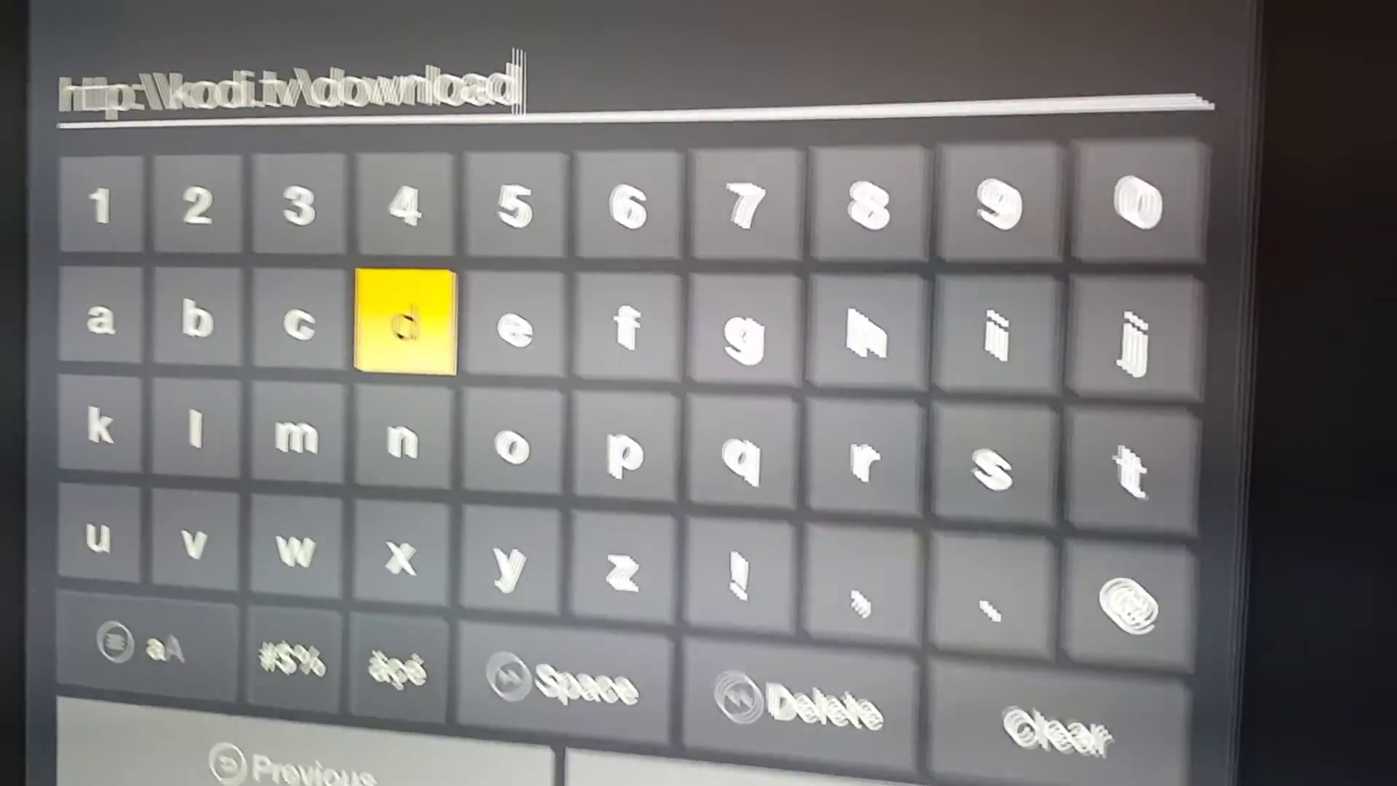
pyautogui.press('Down')
pyautogui.press('Down')
pyautogui.press('Down')
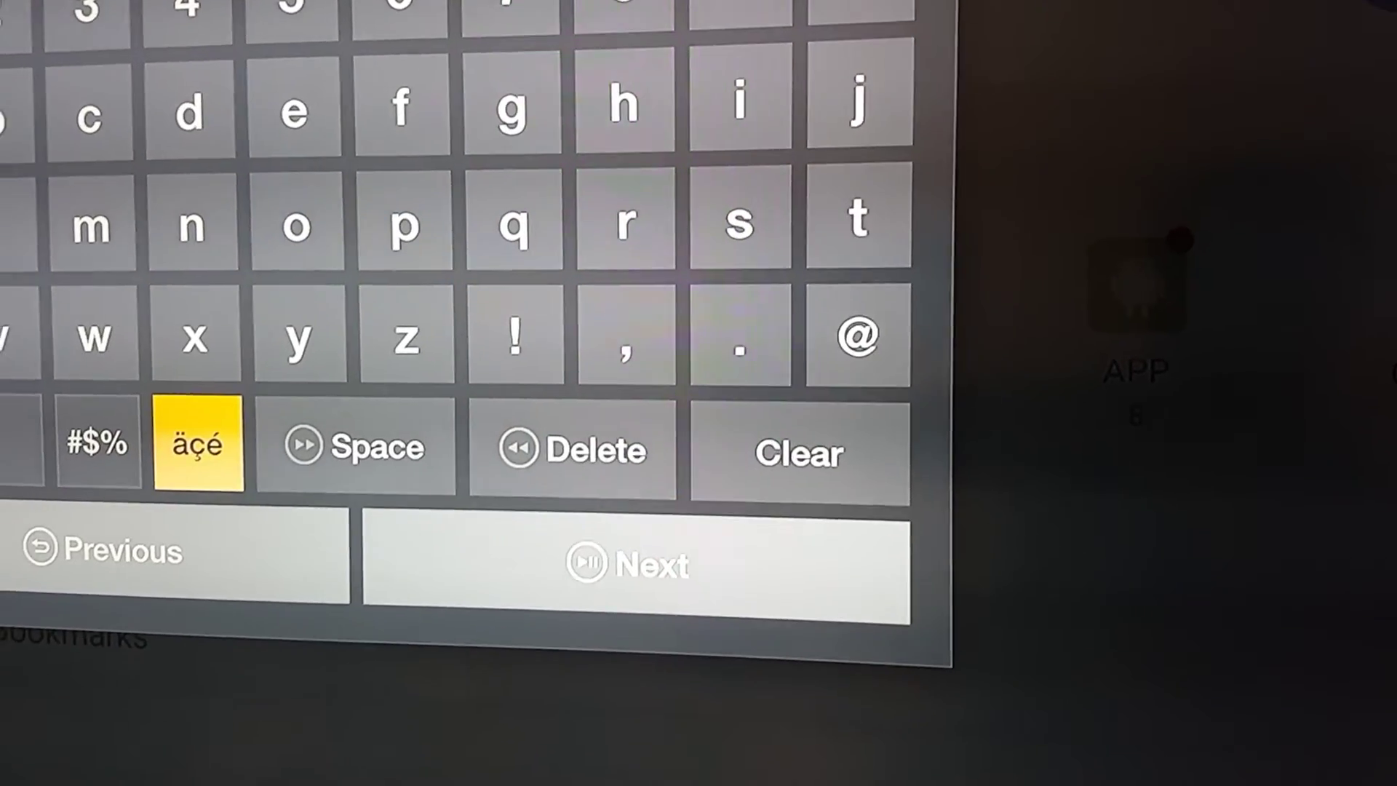
pyautogui.press('Down')
pyautogui.press('Right')
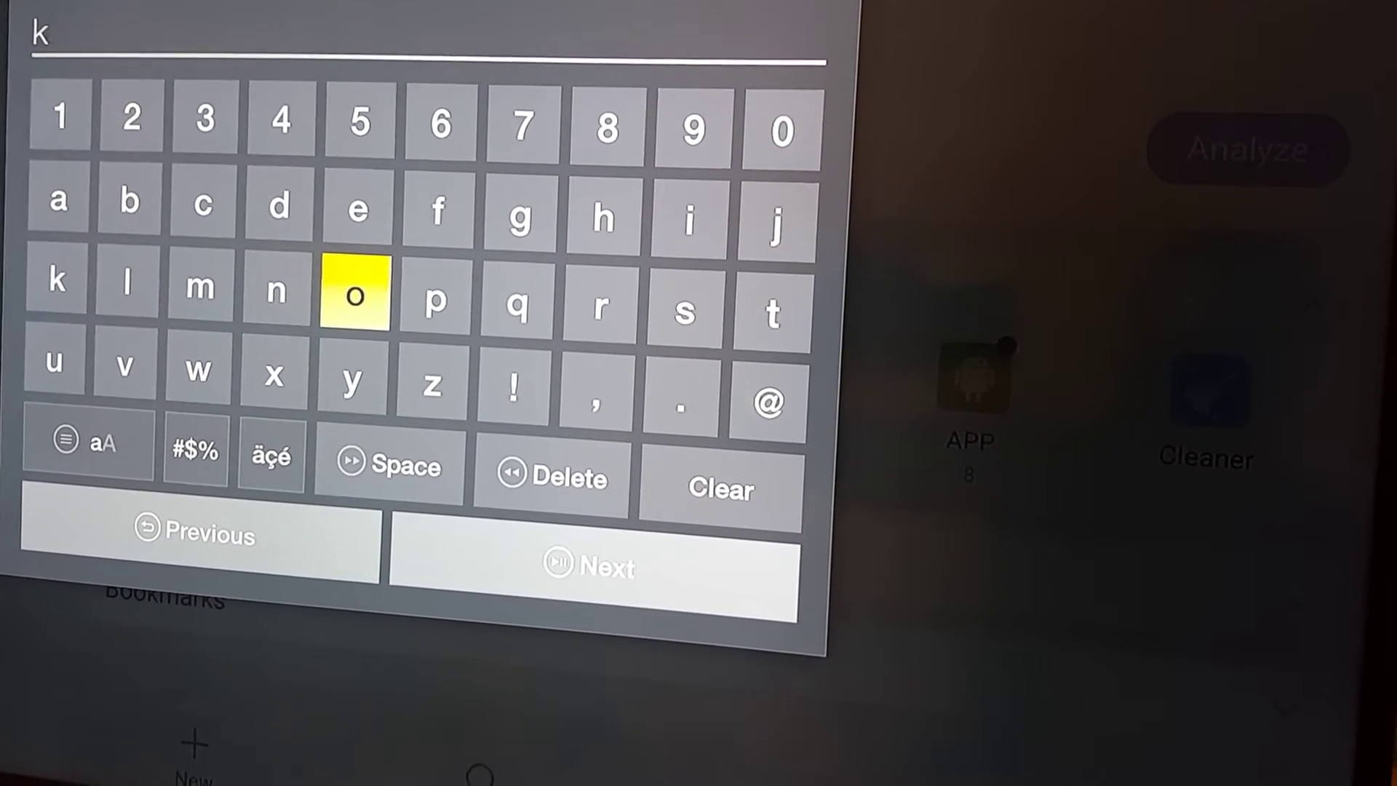
# Enter the favourite name 'kodi' and confirm it
pyautogui.press('Return')
pyautogui.press('Right')
pyautogui.press('Right')
pyautogui.press('Right')
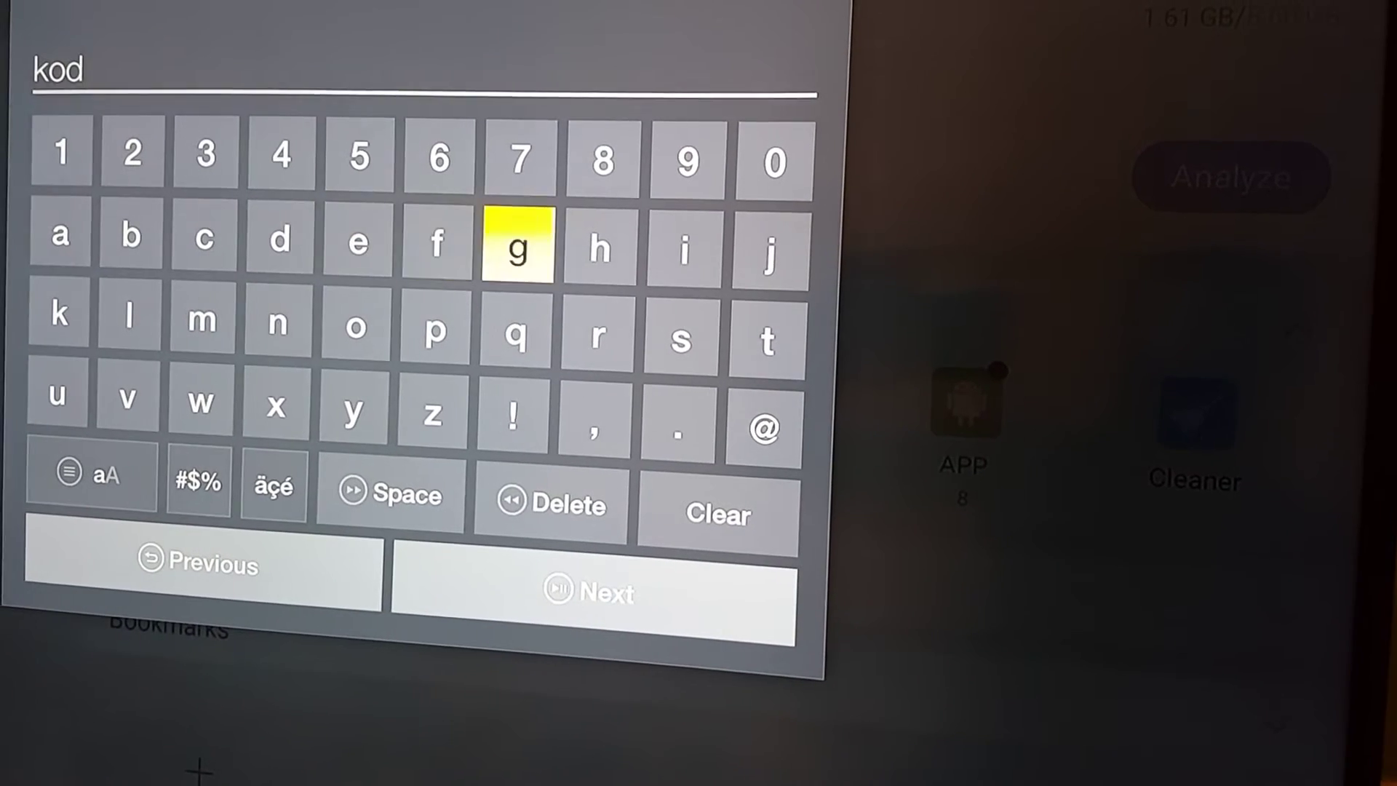
pyautogui.press('Return')
pyautogui.press('Down')
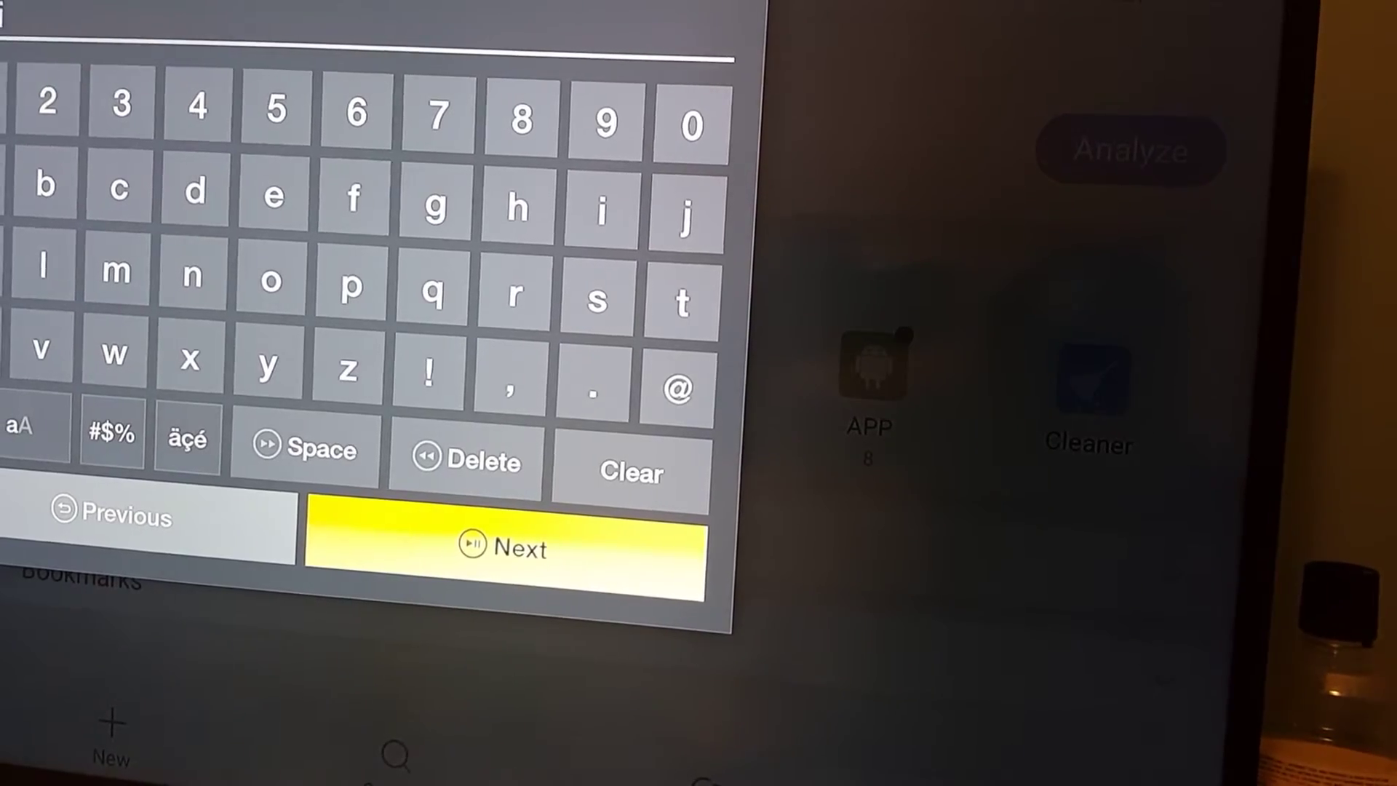
pyautogui.press('Return')
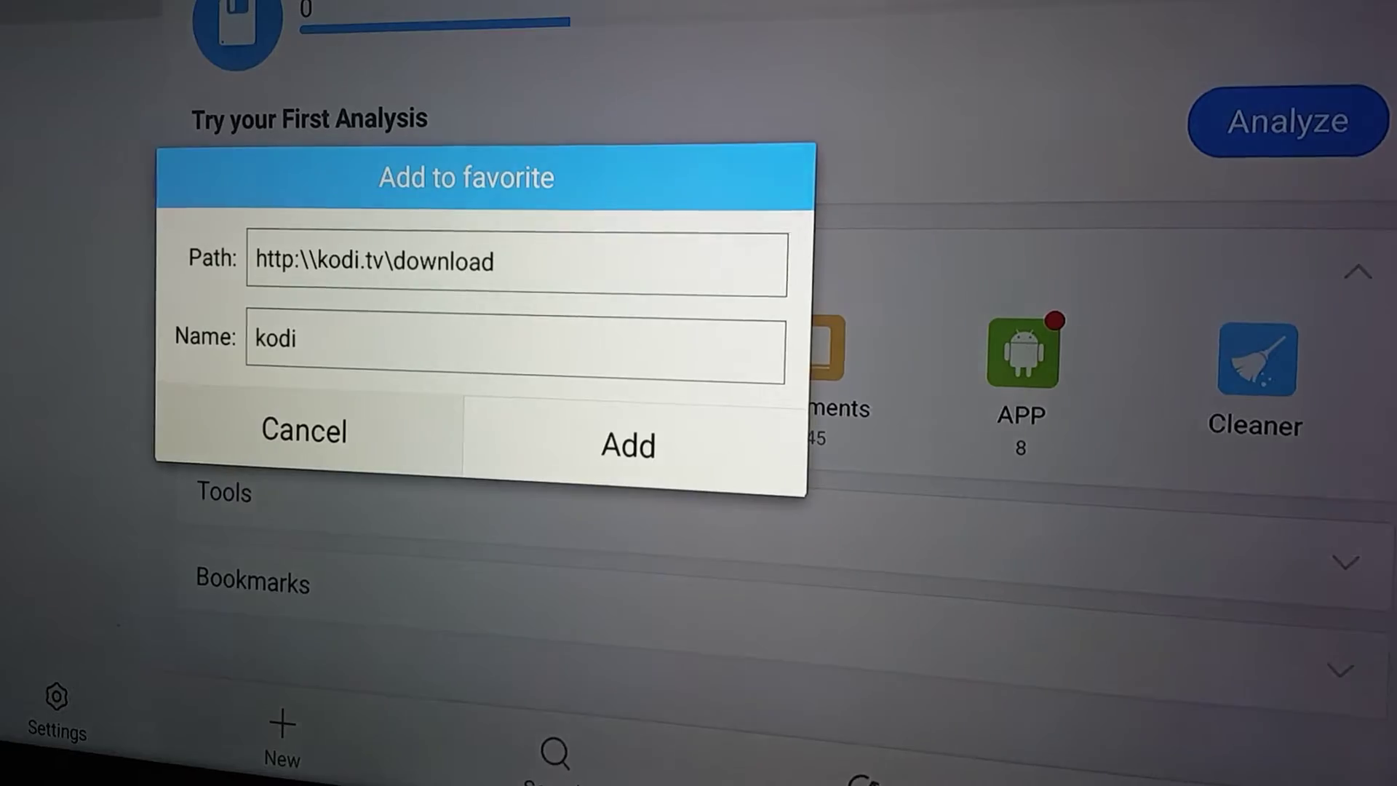
# Add the kodi favourite and select it from the sidebar bookmarks
pyautogui.press('Return')
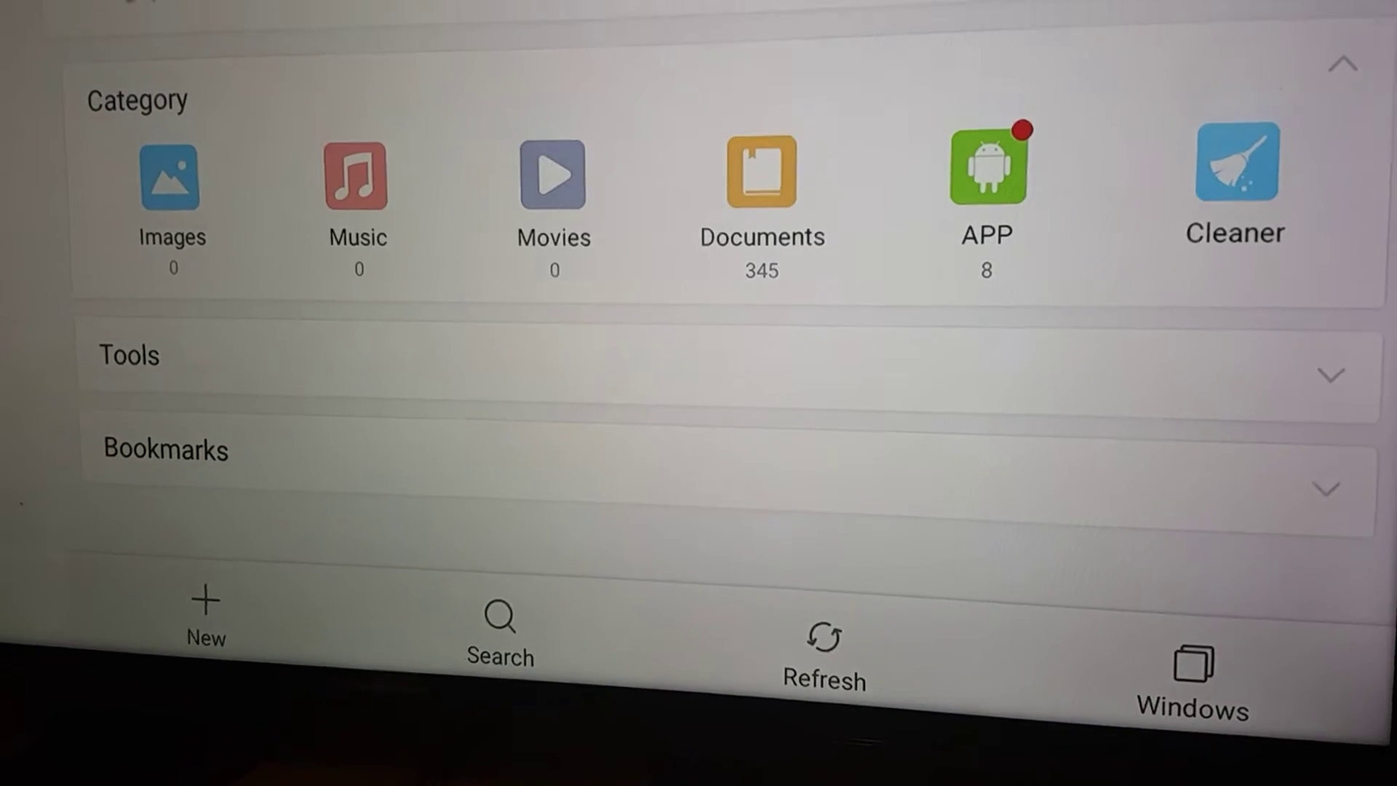
pyautogui.press('Up')
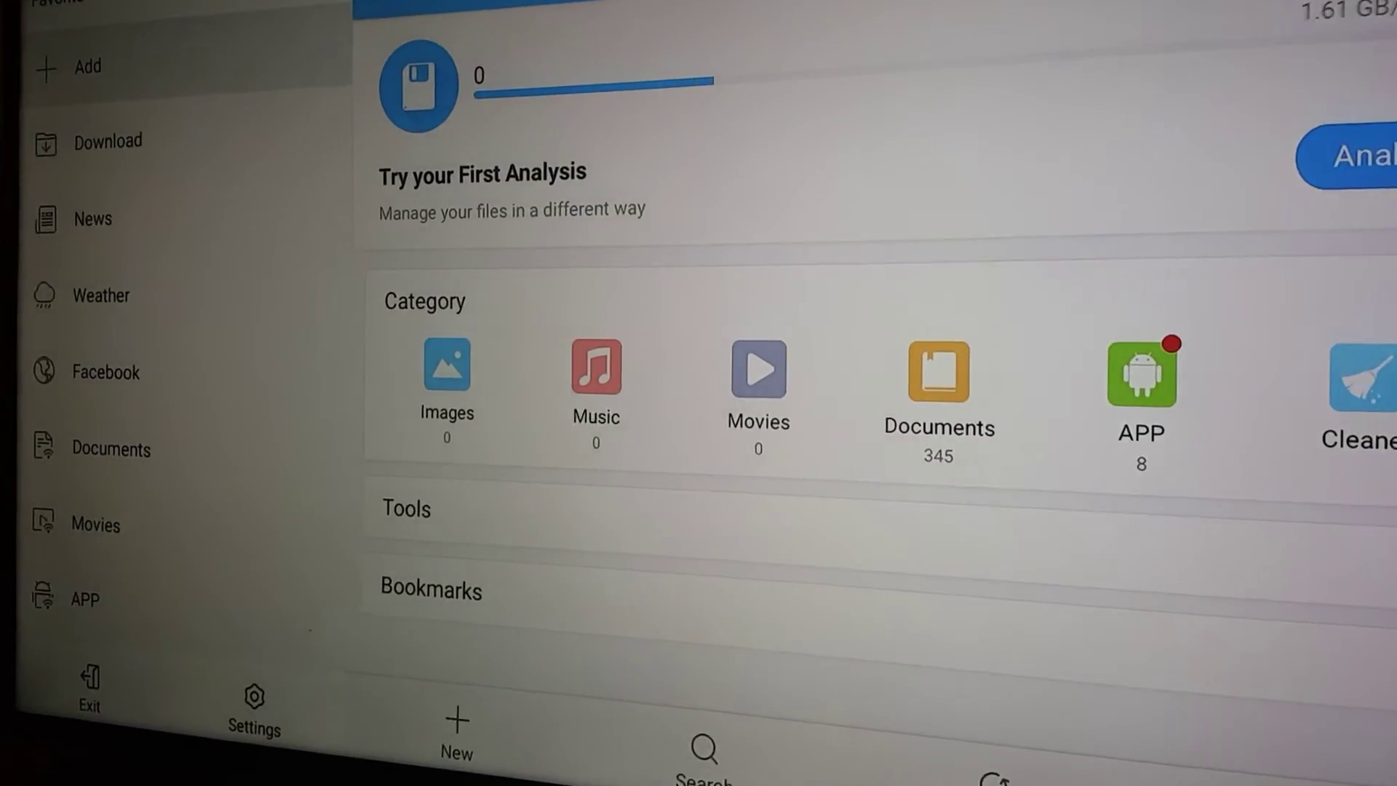
pyautogui.press('Left')
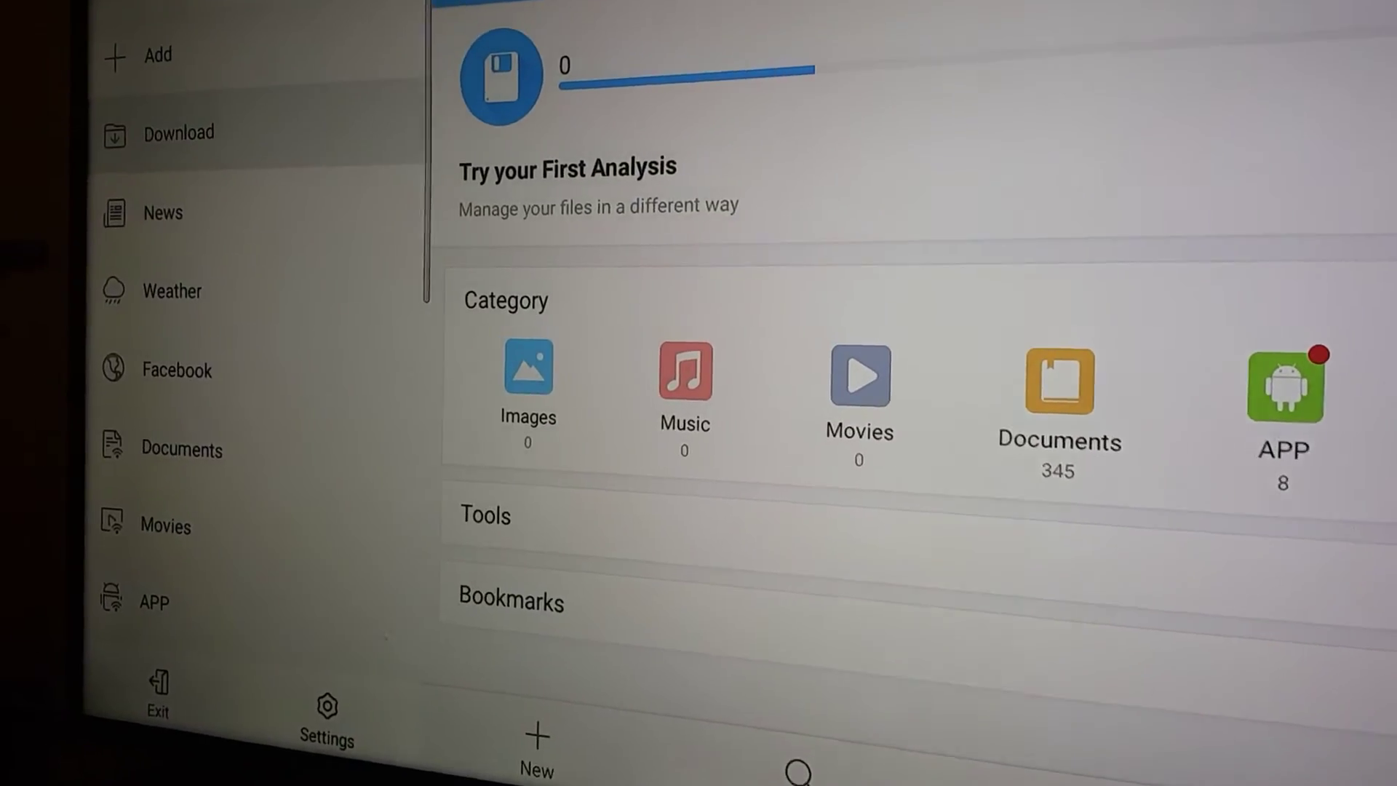
pyautogui.press('Down')
pyautogui.press('Down')
pyautogui.press('Down')
pyautogui.press('Down')
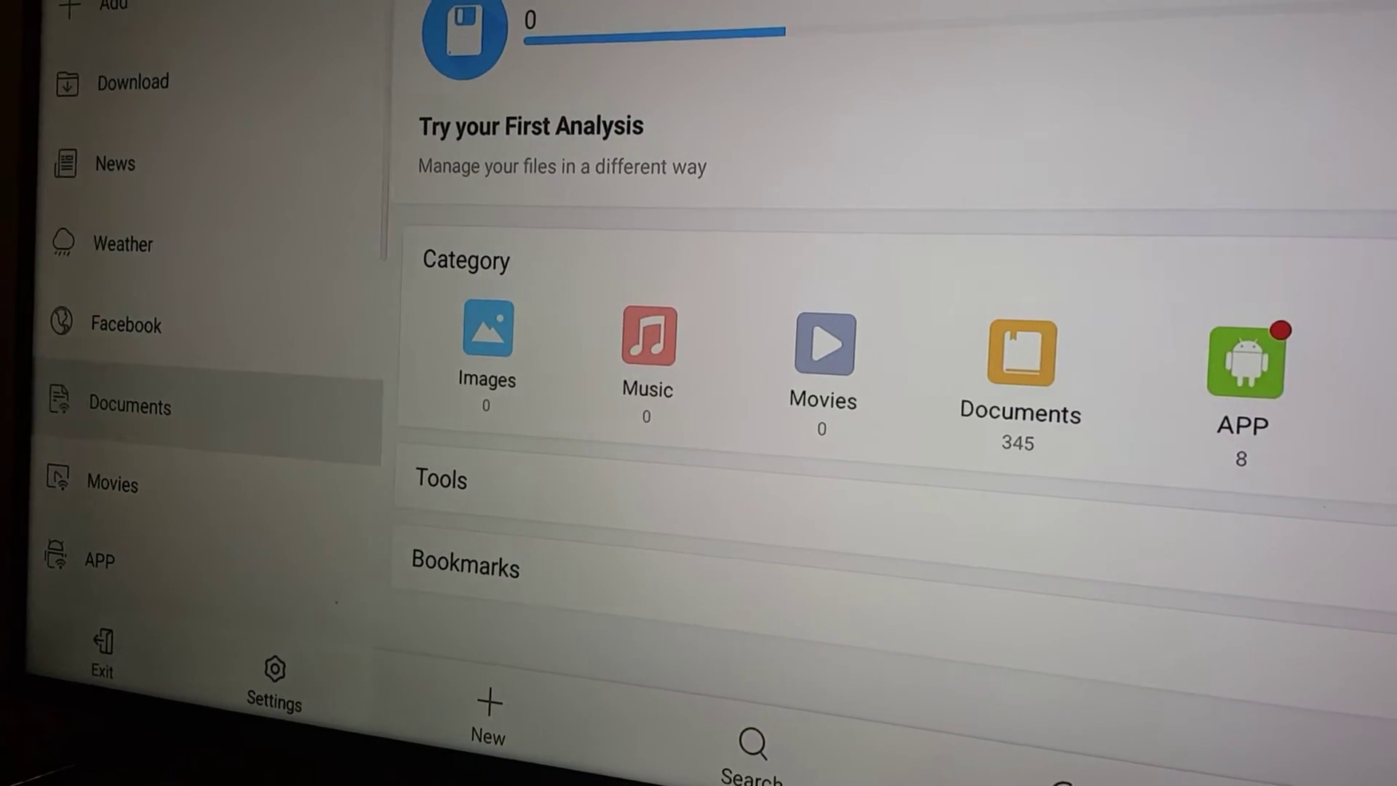
pyautogui.press('Down')
pyautogui.press('Down')
pyautogui.press('Down')
pyautogui.press('Down')
pyautogui.press('Down')
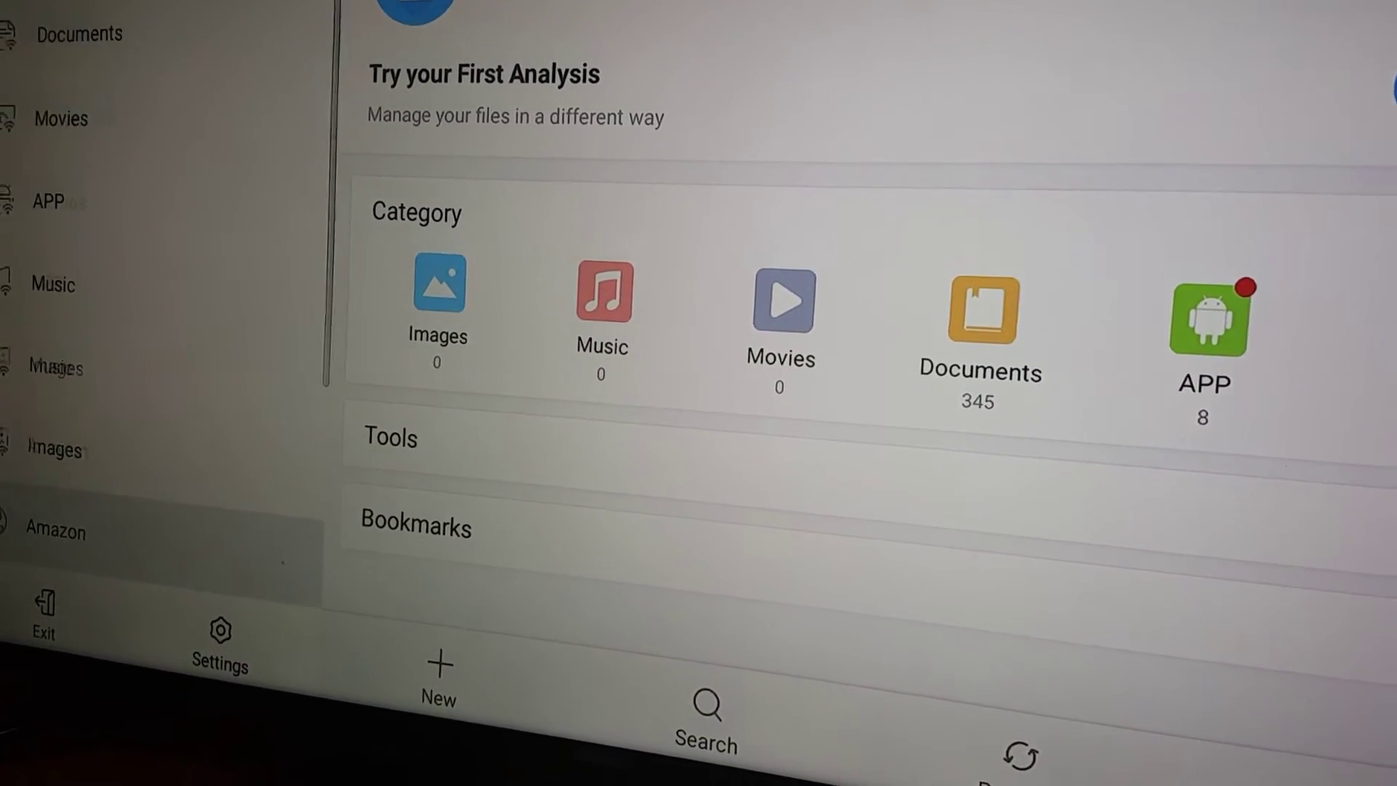
pyautogui.press('Down')
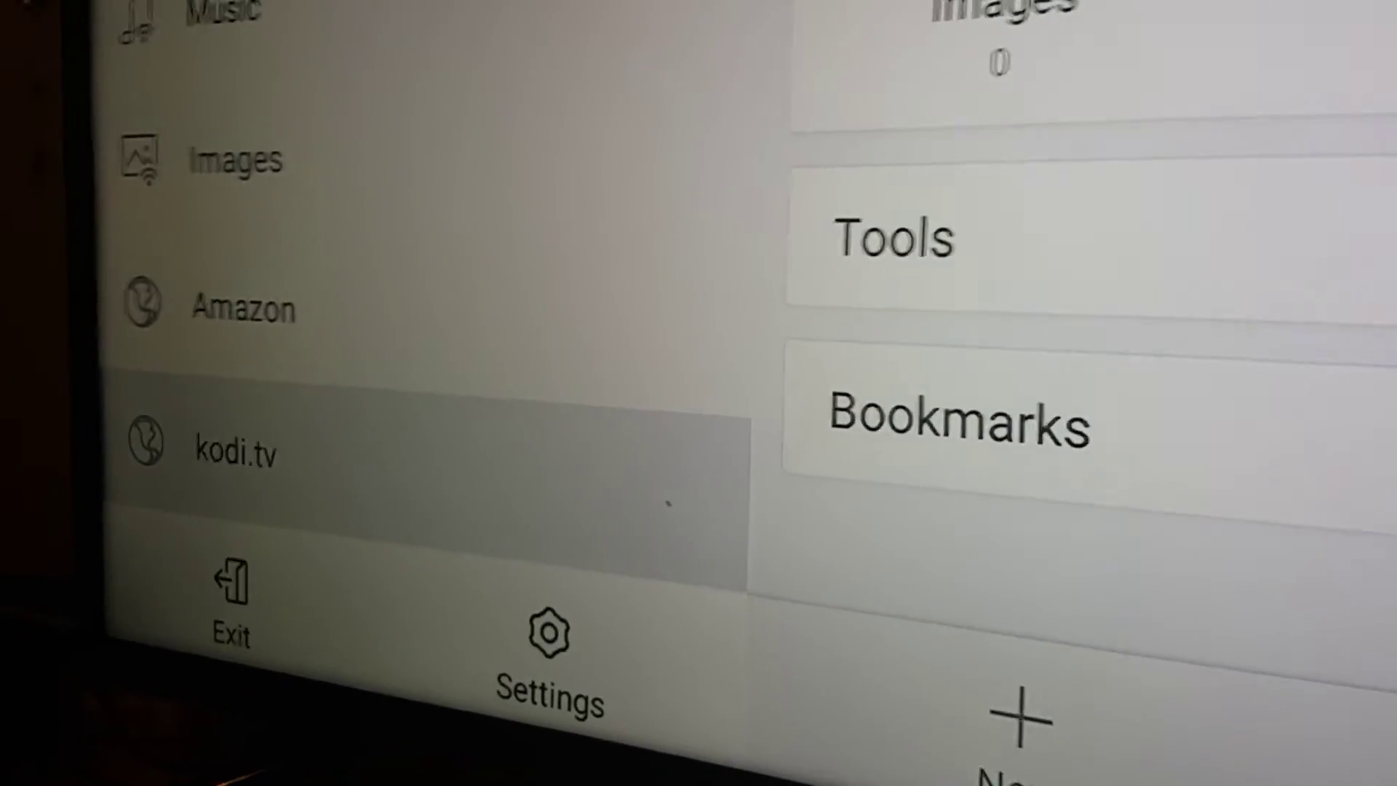
pyautogui.press('Down')
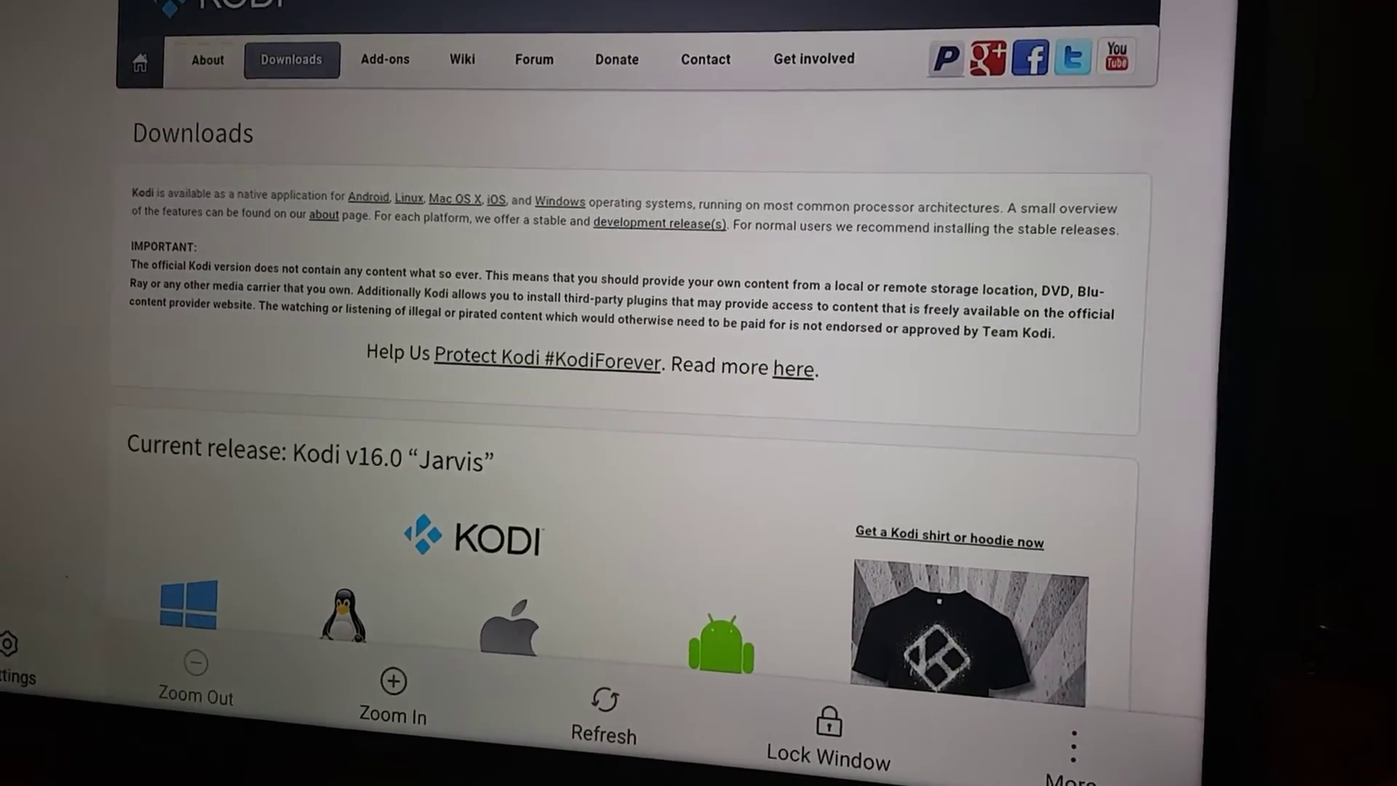
pyautogui.scroll(-5, 613, 393)
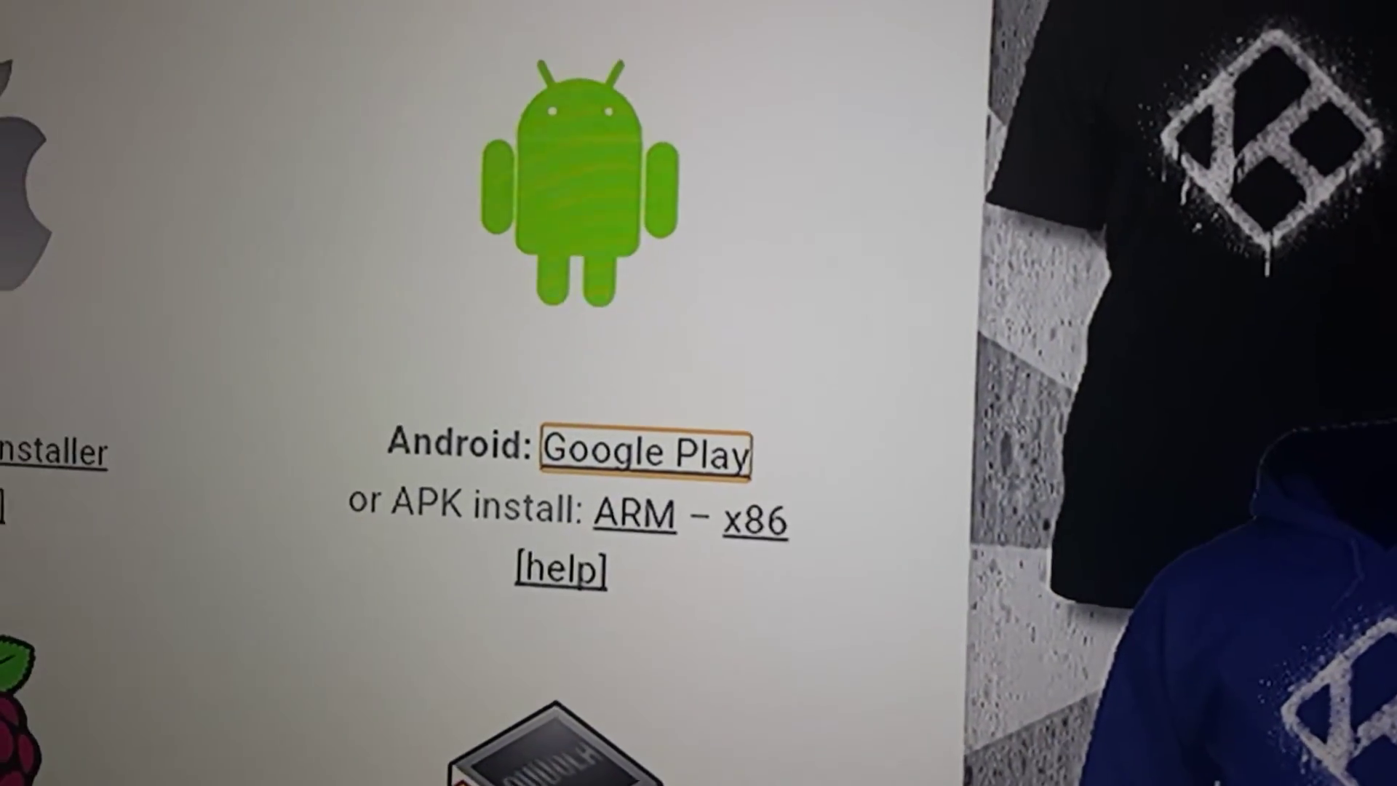
# Scroll the Kodi Downloads page and select the Android ARM APK link
pyautogui.press('Tab')
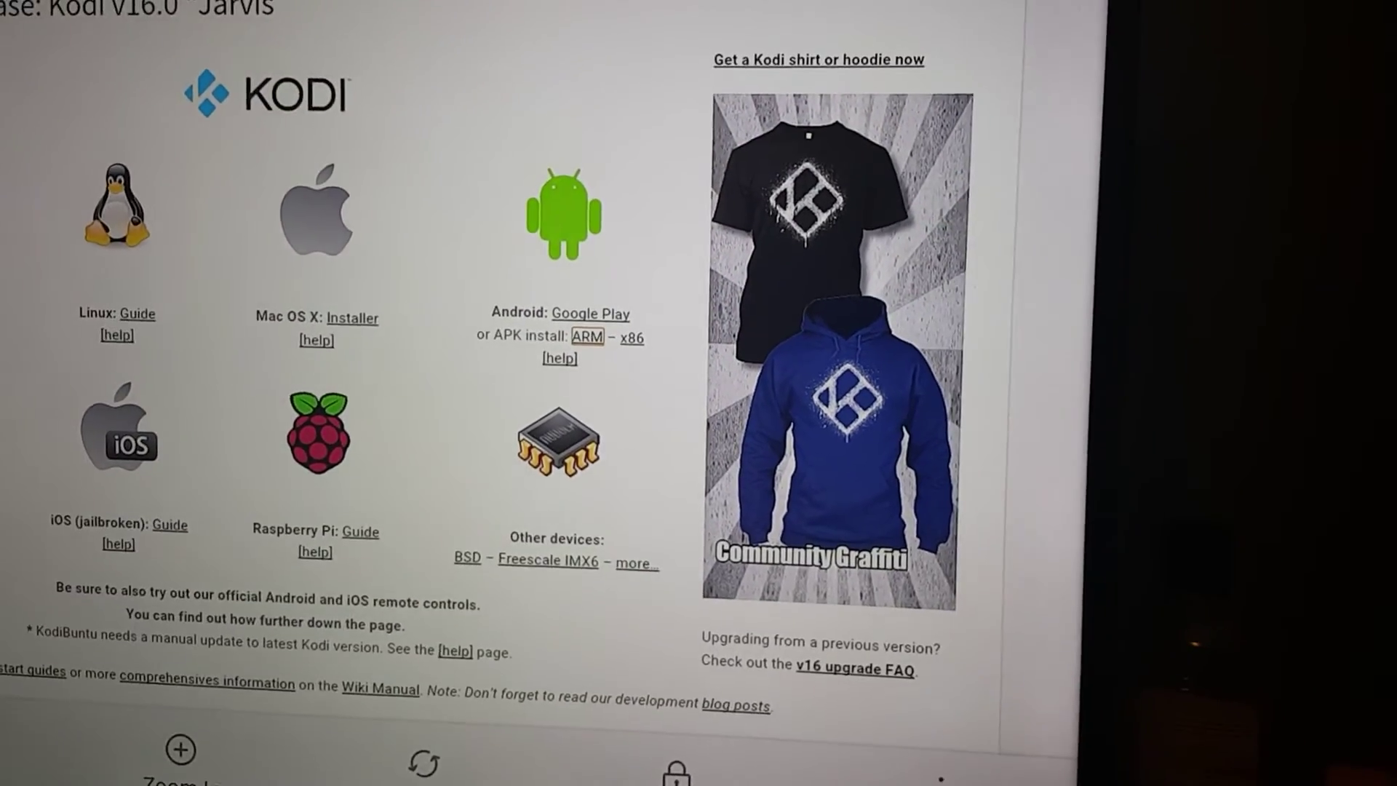
pyautogui.press('Down')
pyautogui.press('Down')
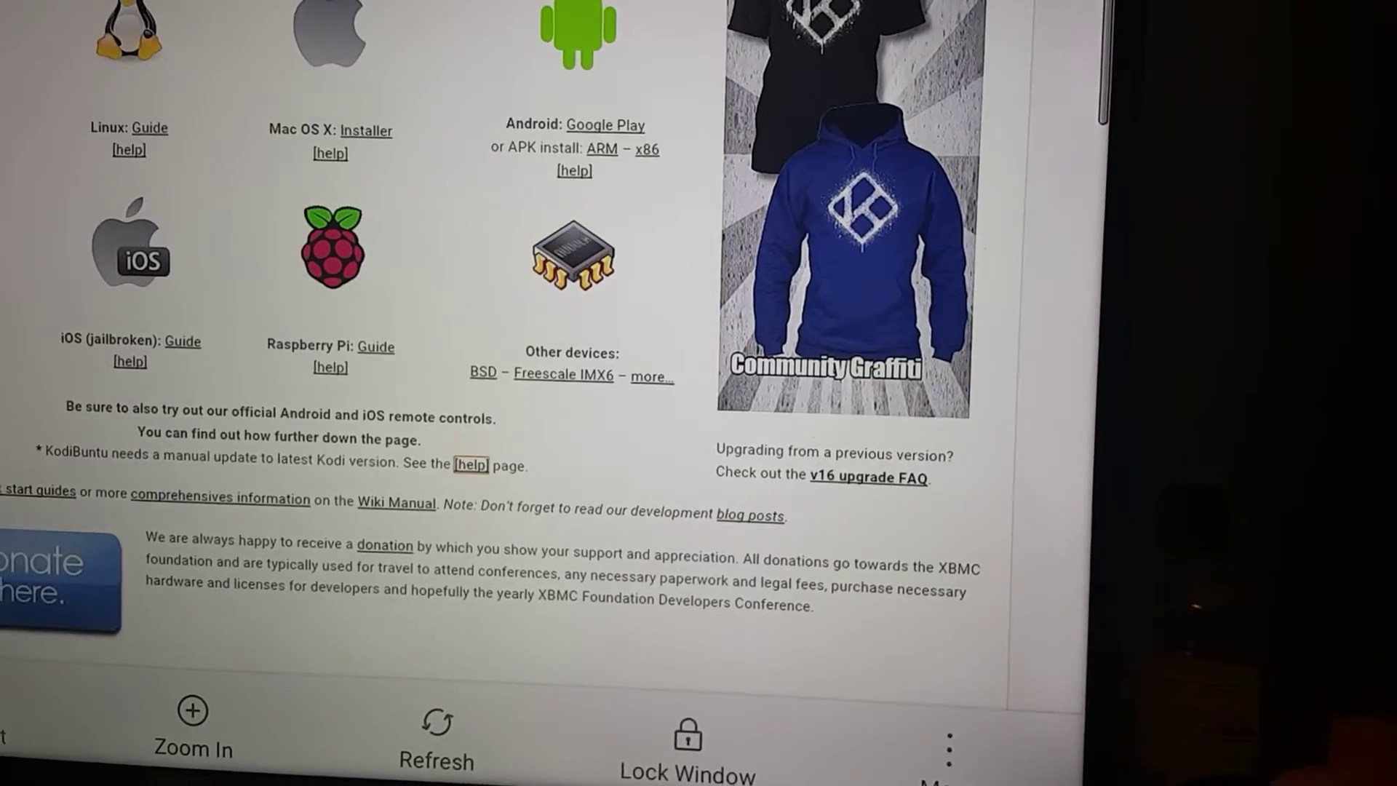
pyautogui.press('Down')
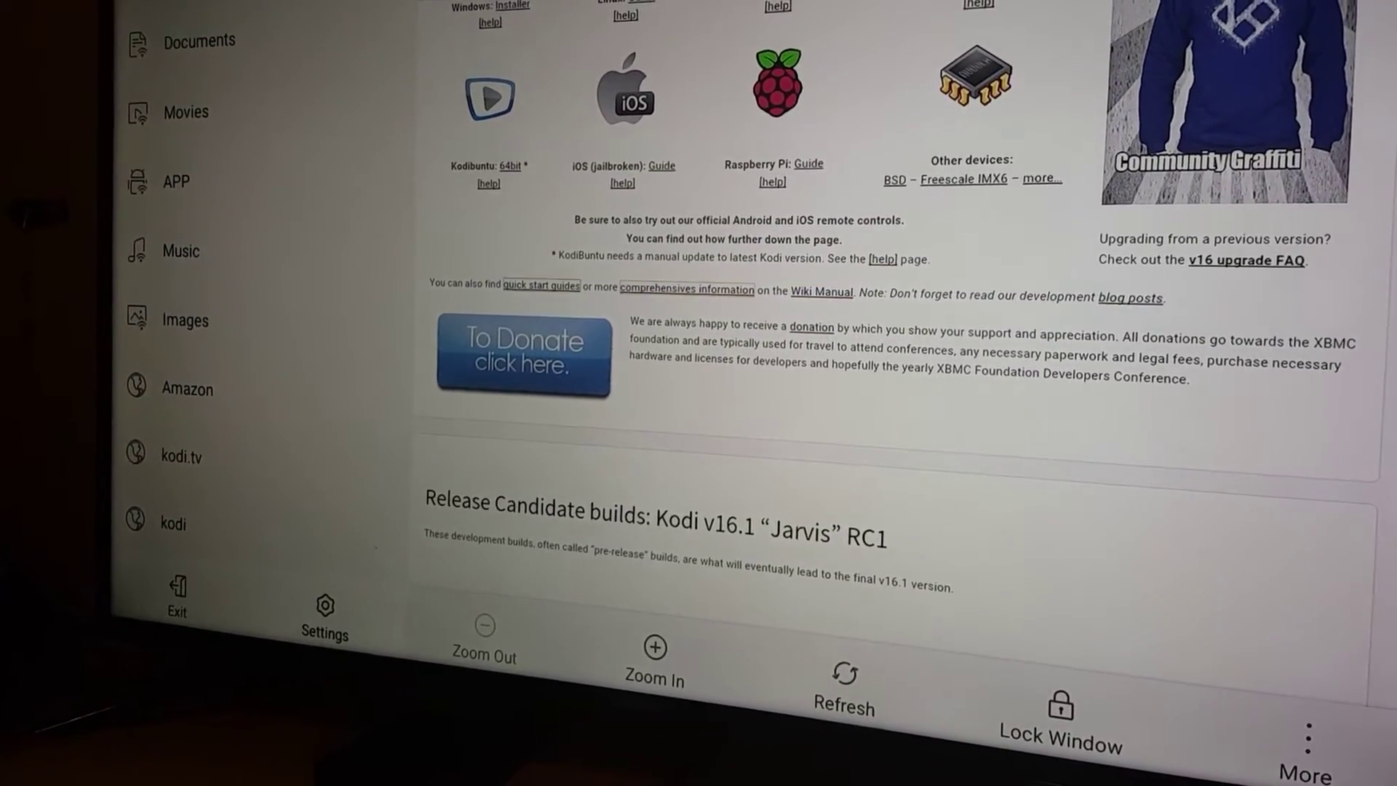
pyautogui.press('Left')
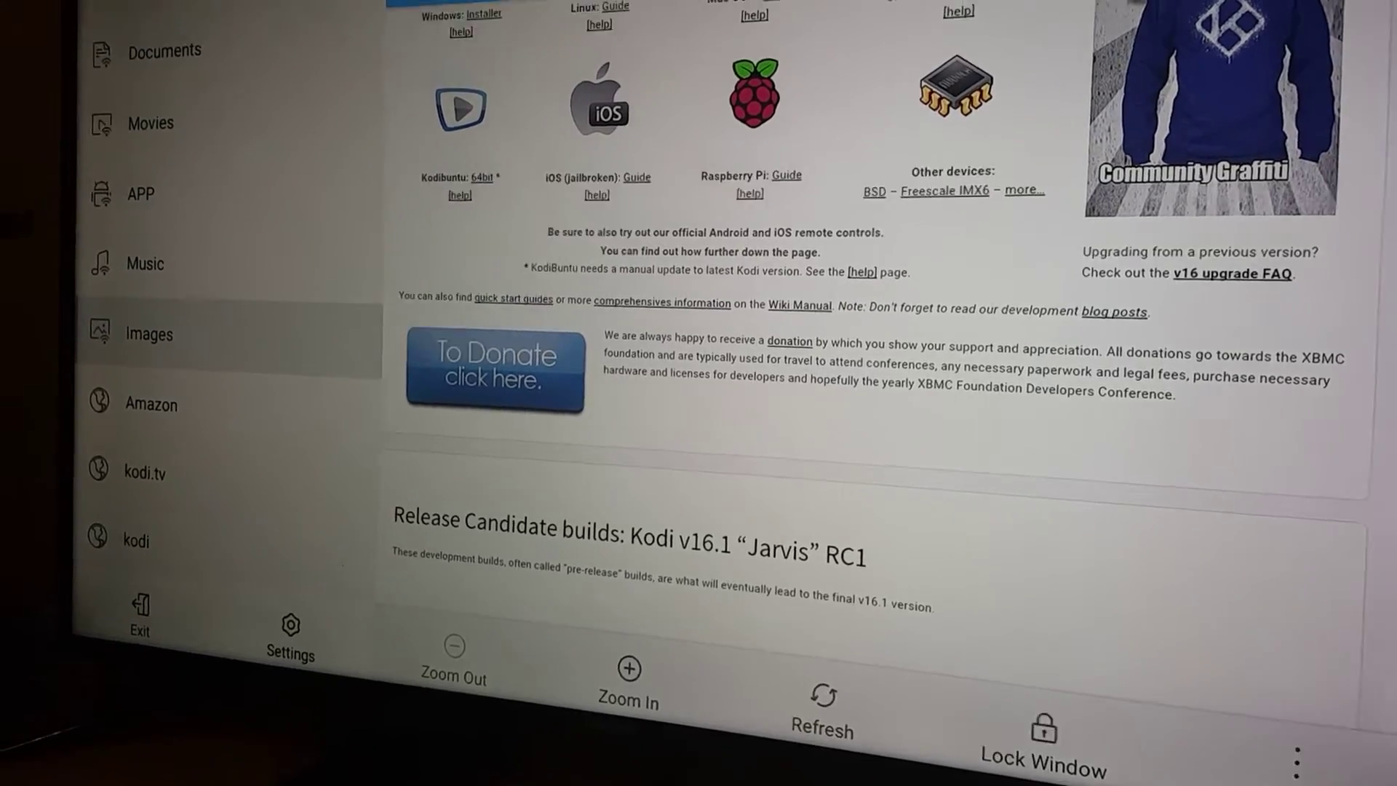
pyautogui.press('Down')
pyautogui.press('Down')
pyautogui.press('Down')
pyautogui.press('Down')
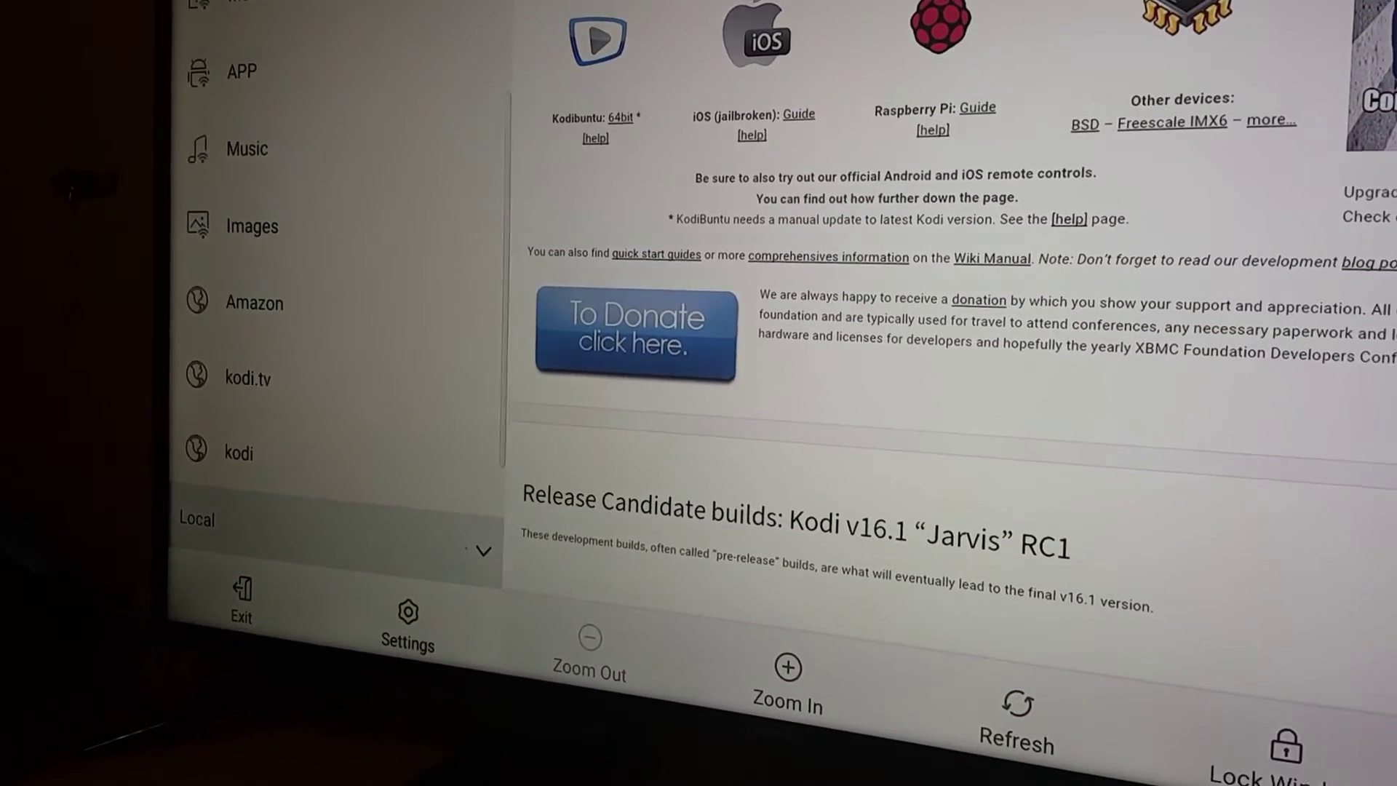
pyautogui.press('Down')
pyautogui.press('Down')
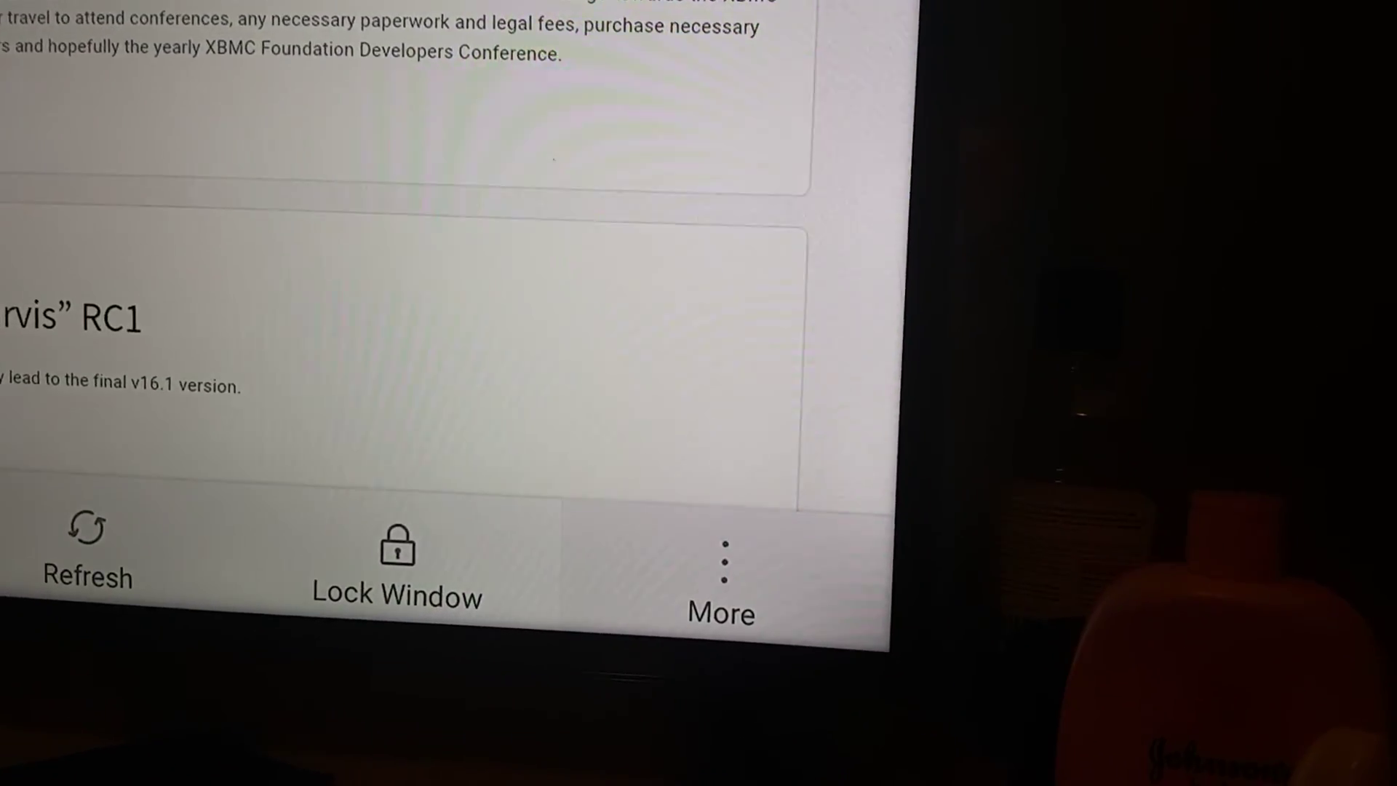
pyautogui.press('Return')
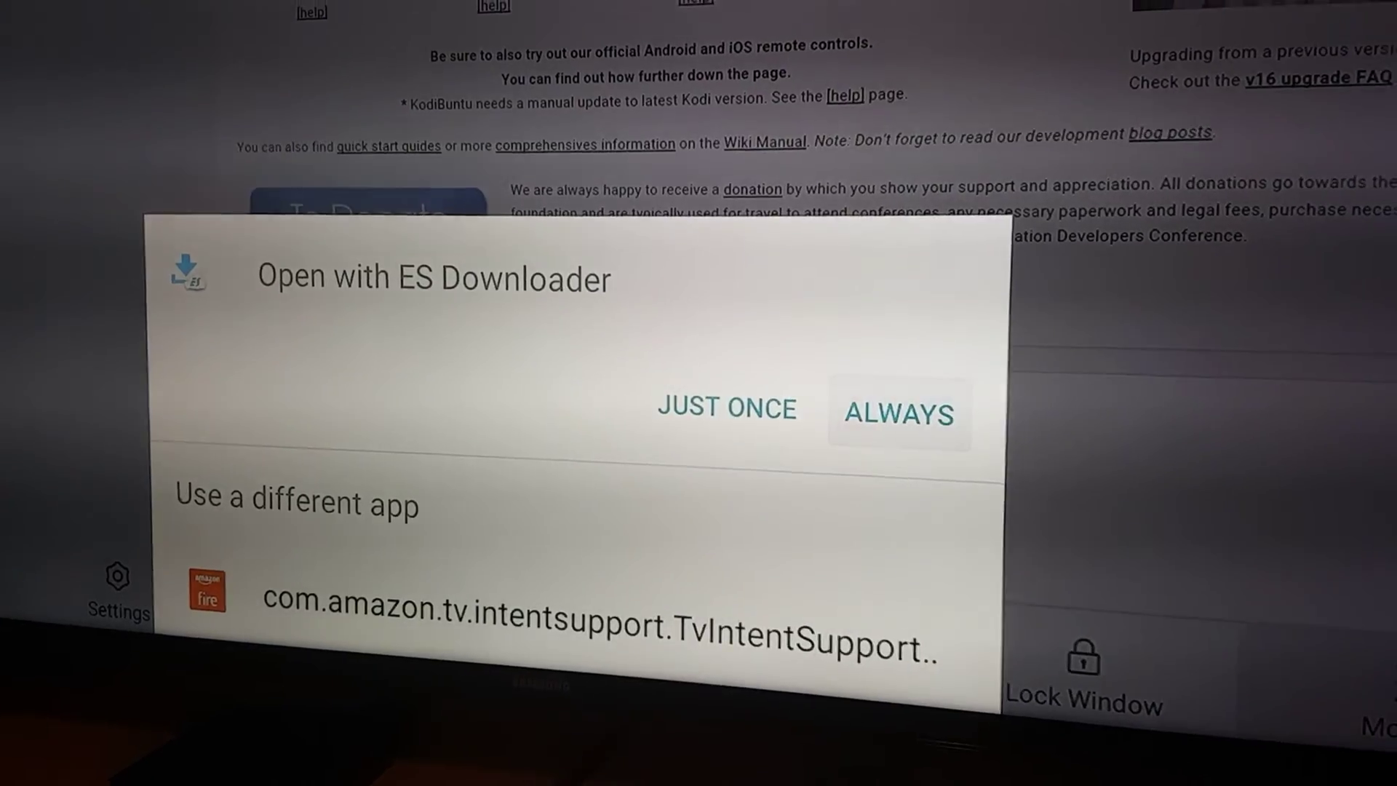
# Always use ES Downloader to download the Kodi 16.0 ARM APK
pyautogui.press('Return')
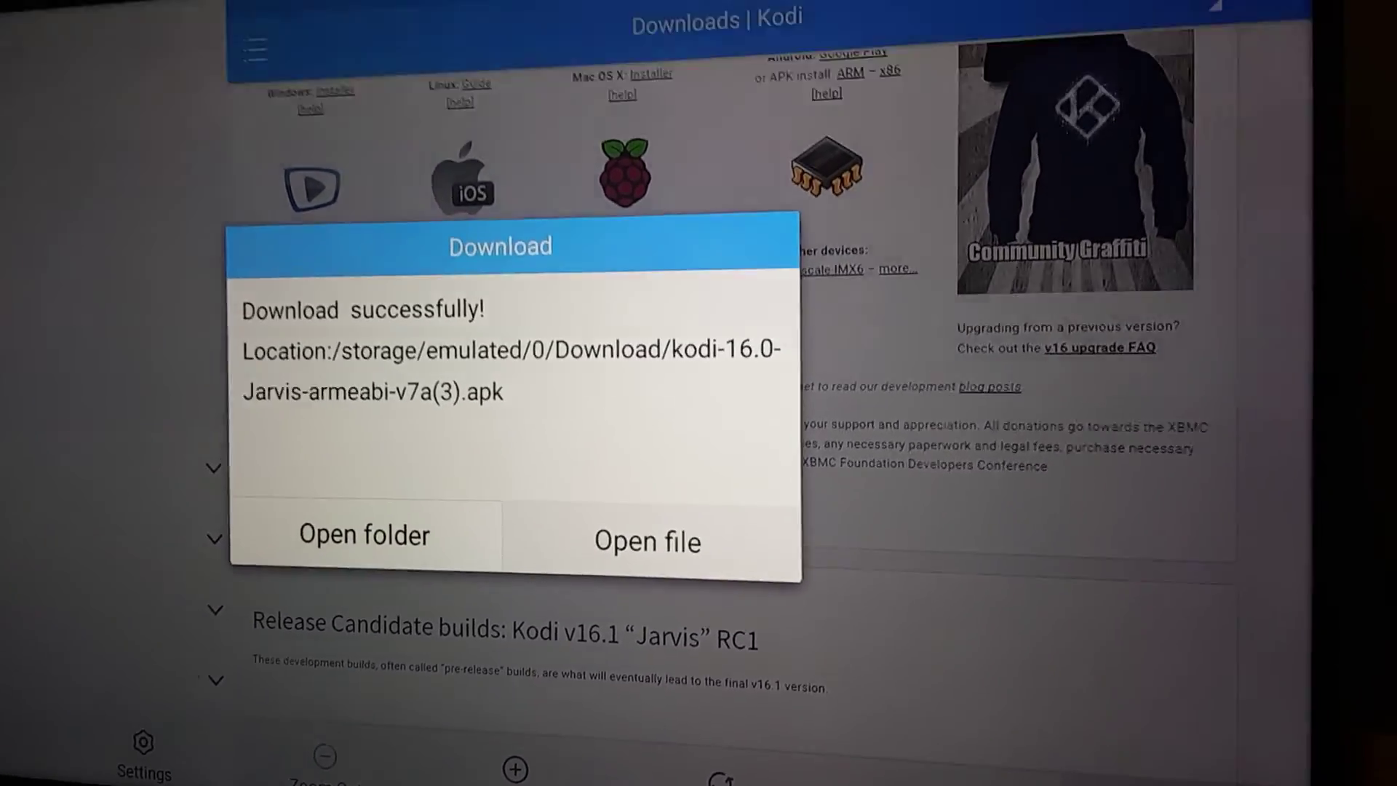
# Open the downloaded Kodi 16.0 APK and choose Install in its properties
pyautogui.press('Return')
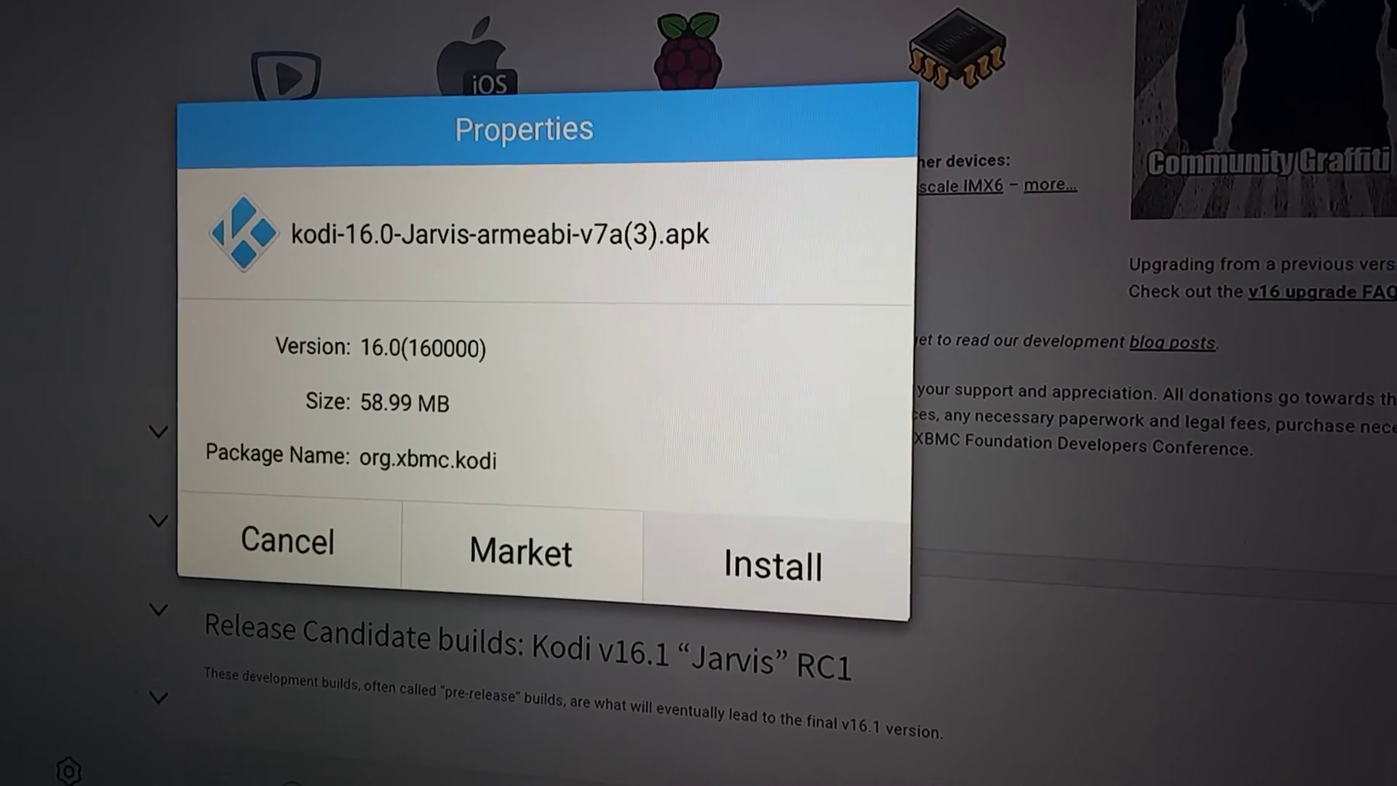
pyautogui.press('Return')
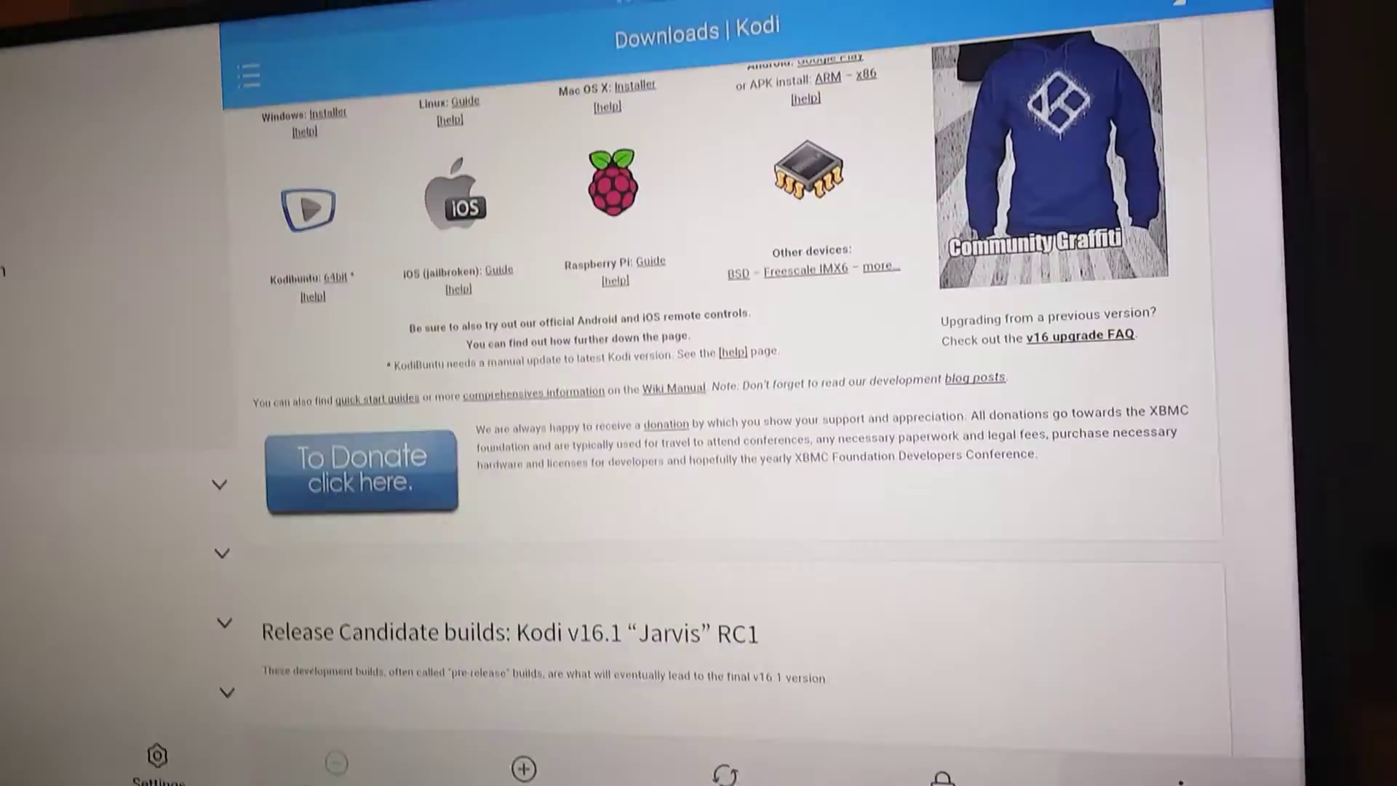